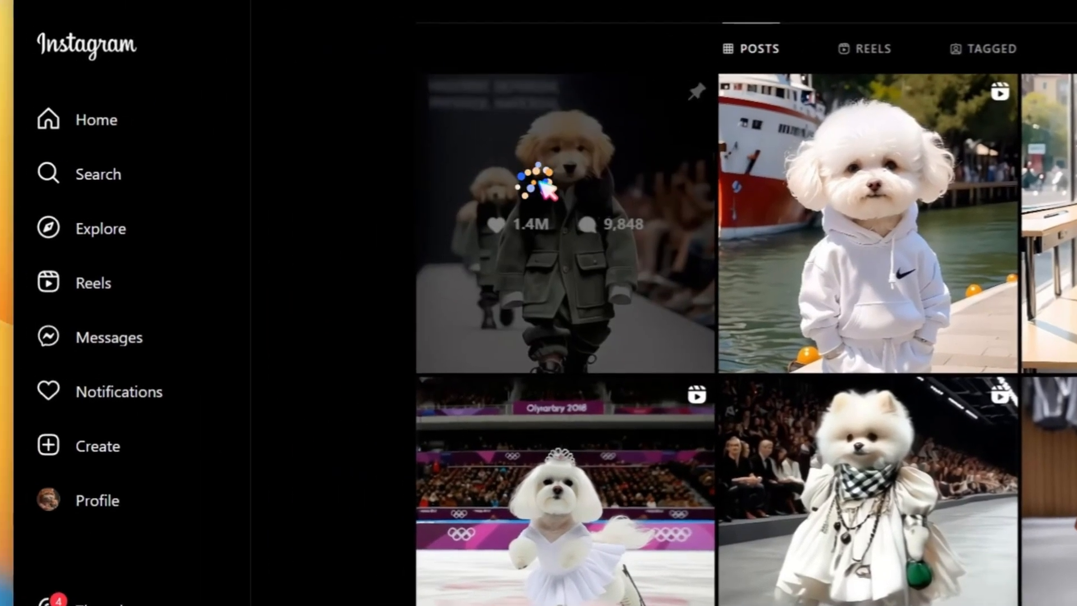
# Step: Open a bandly_pet runway dog post to watch the reel with its comments
pyautogui.click(542, 187)
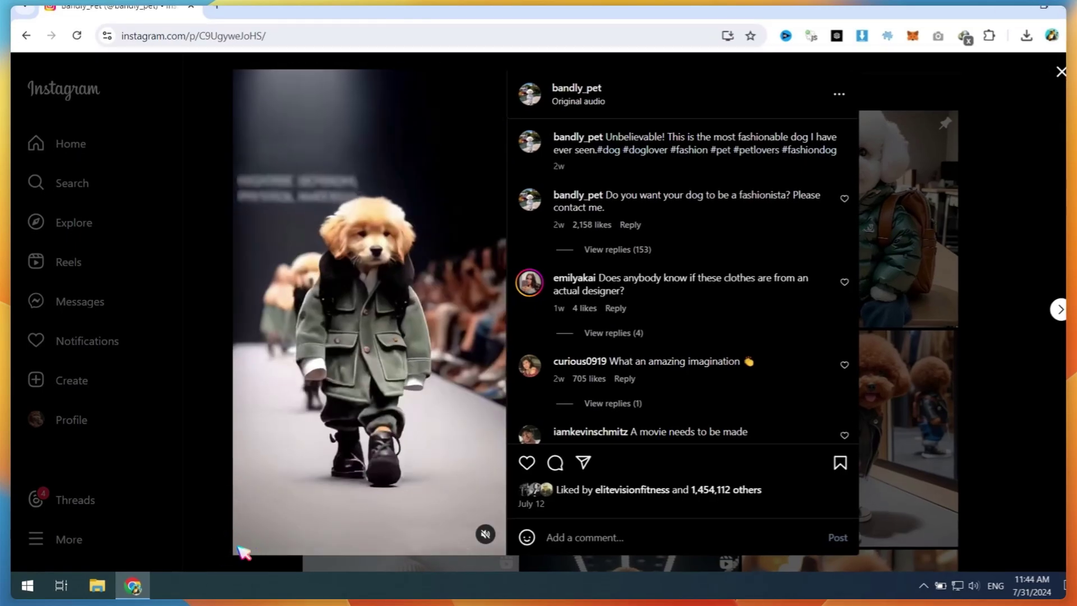
# Step: Screenshot the green-jacket dog on the runway and save the capture to disk
pyautogui.hotkey('ctrl', 'shift', 's')
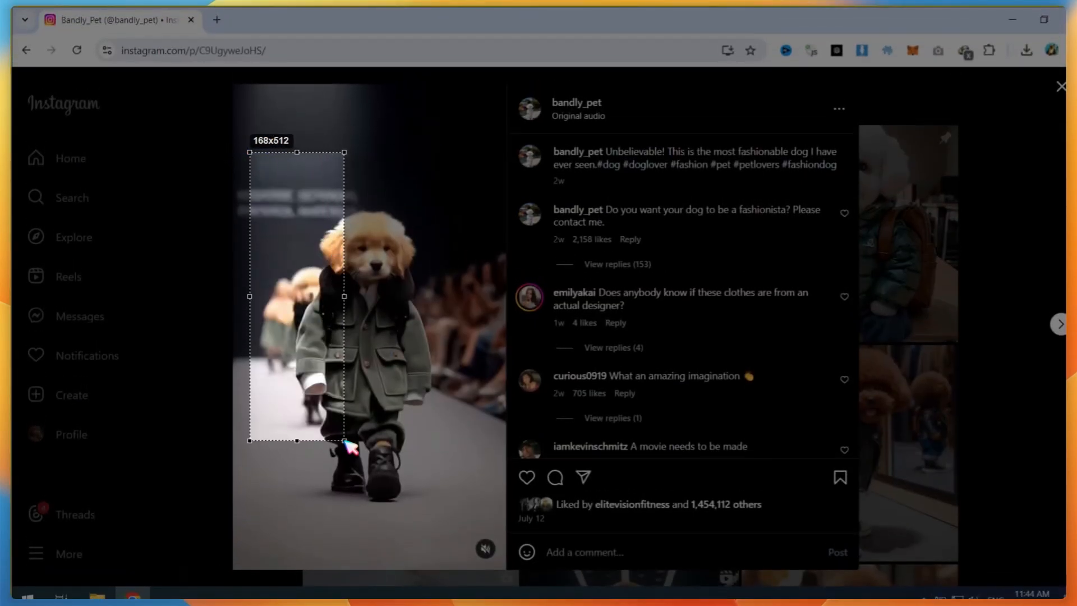
pyautogui.moveTo(350, 445); pyautogui.dragTo(481, 517)
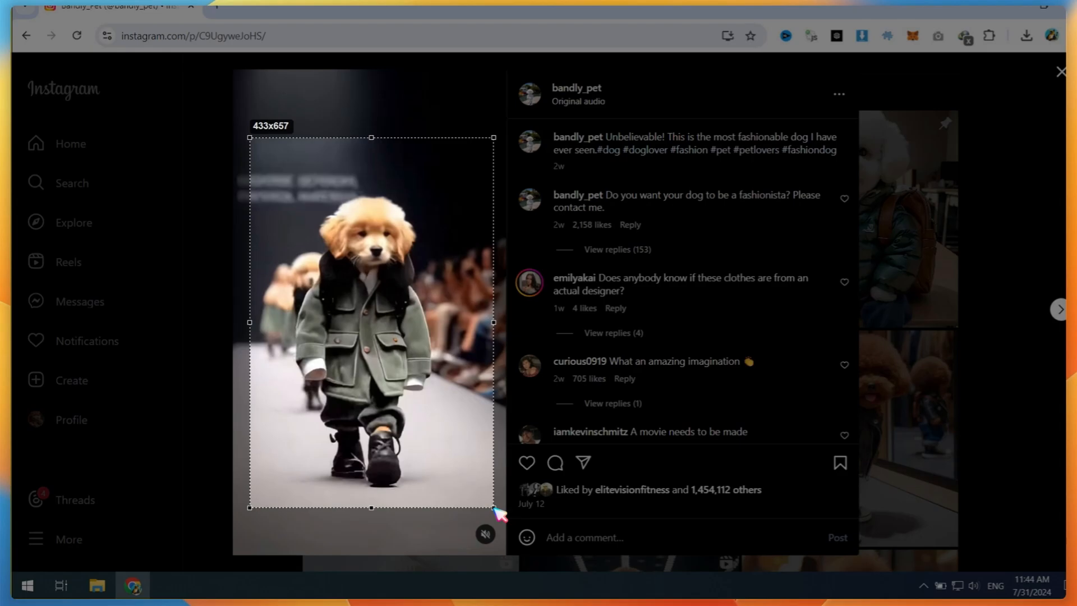
pyautogui.click(470, 518)
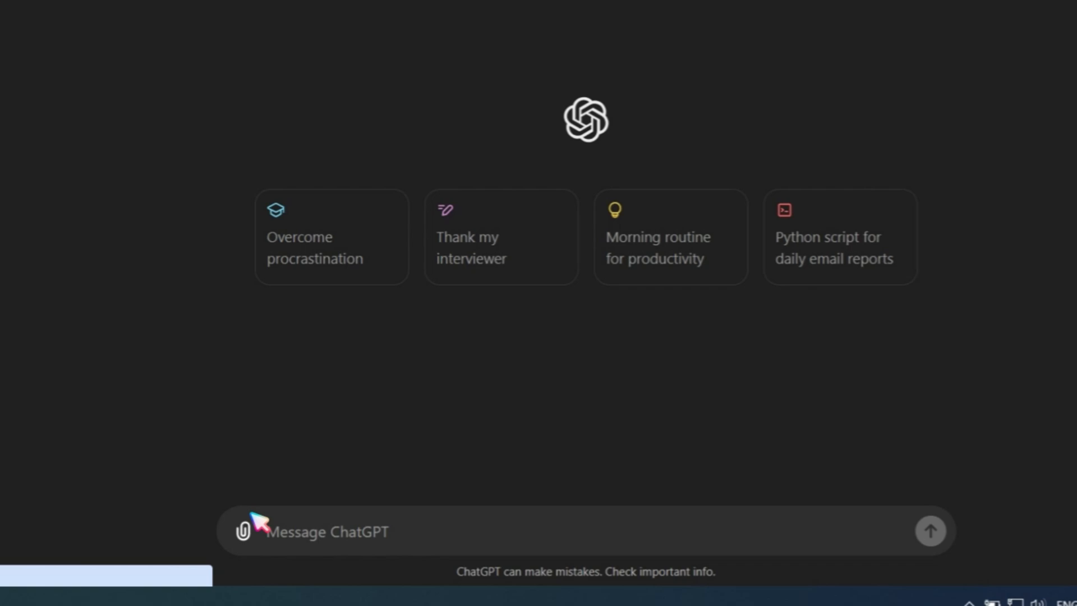
# Step: Attach the runway dog screenshot to the ChatGPT message for a description and image prompt
pyautogui.click(166, 525)
pyautogui.click(201, 471)
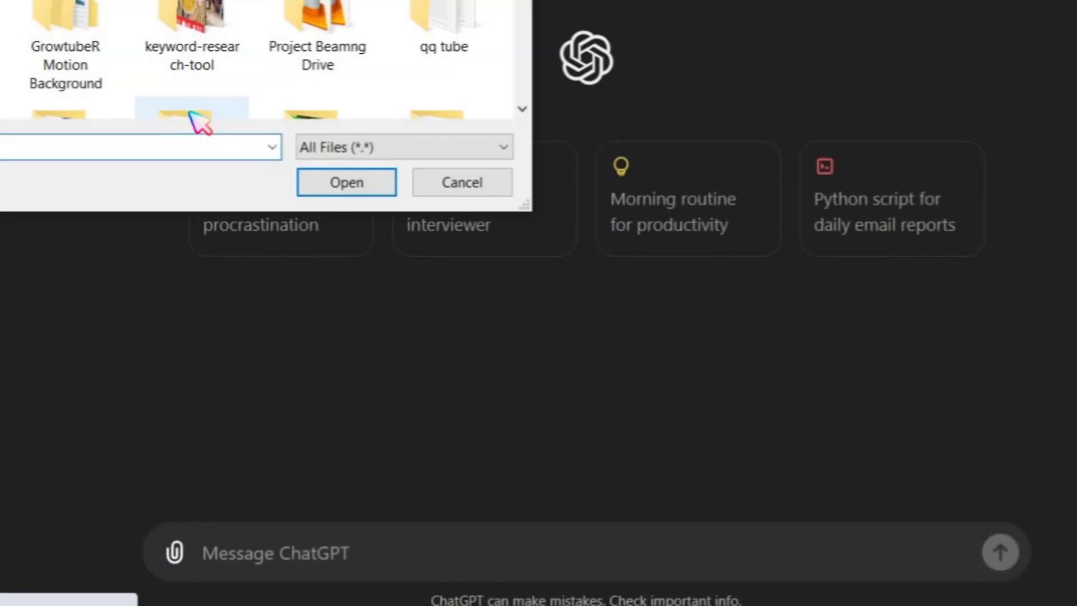
pyautogui.scroll(-3, 200, 122)
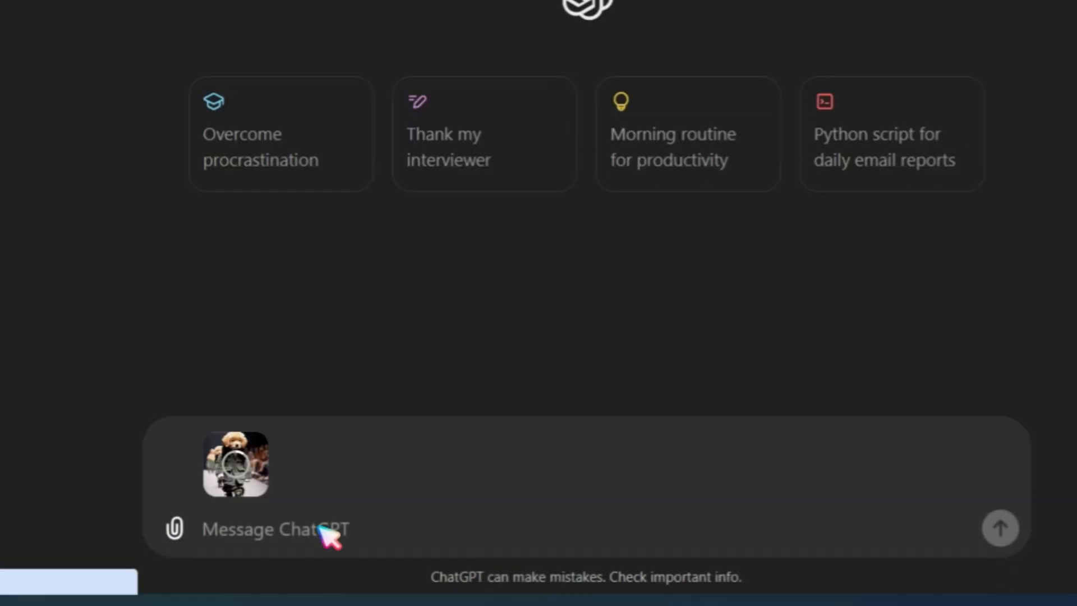
pyautogui.write('e this')
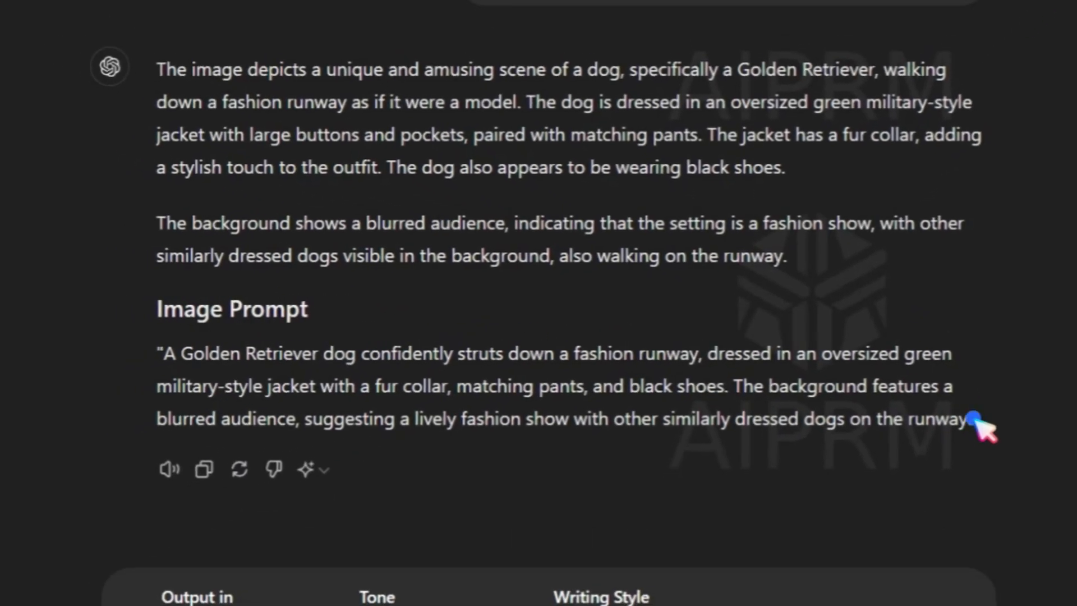
# Step: Copy the image prompt ChatGPT generated for the runway dog
pyautogui.moveTo(990, 424); pyautogui.dragTo(131, 355)
pyautogui.rightClick(134, 362)
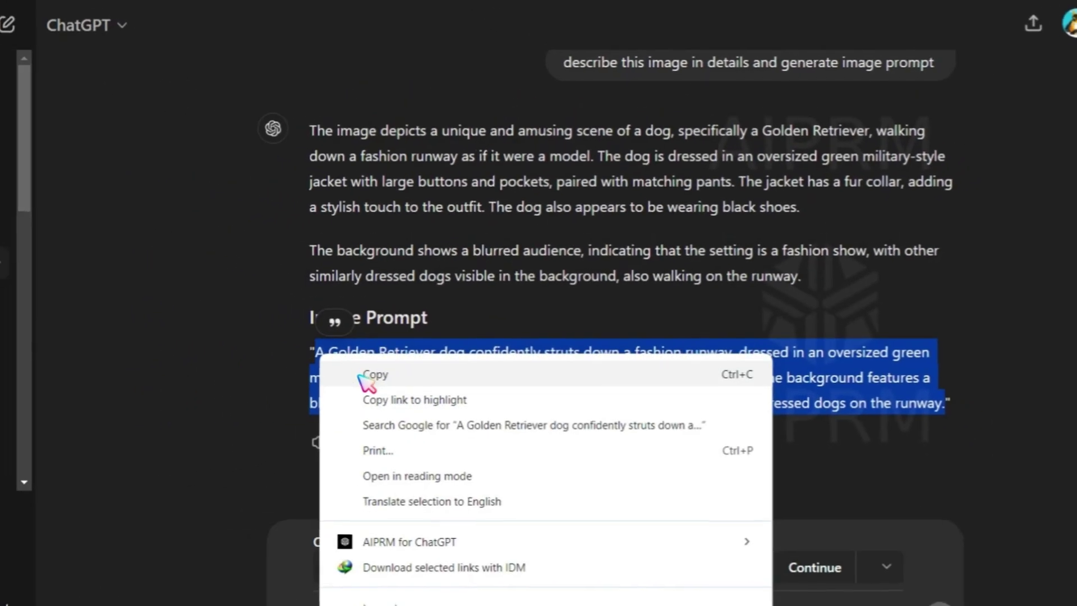
pyautogui.click(374, 374)
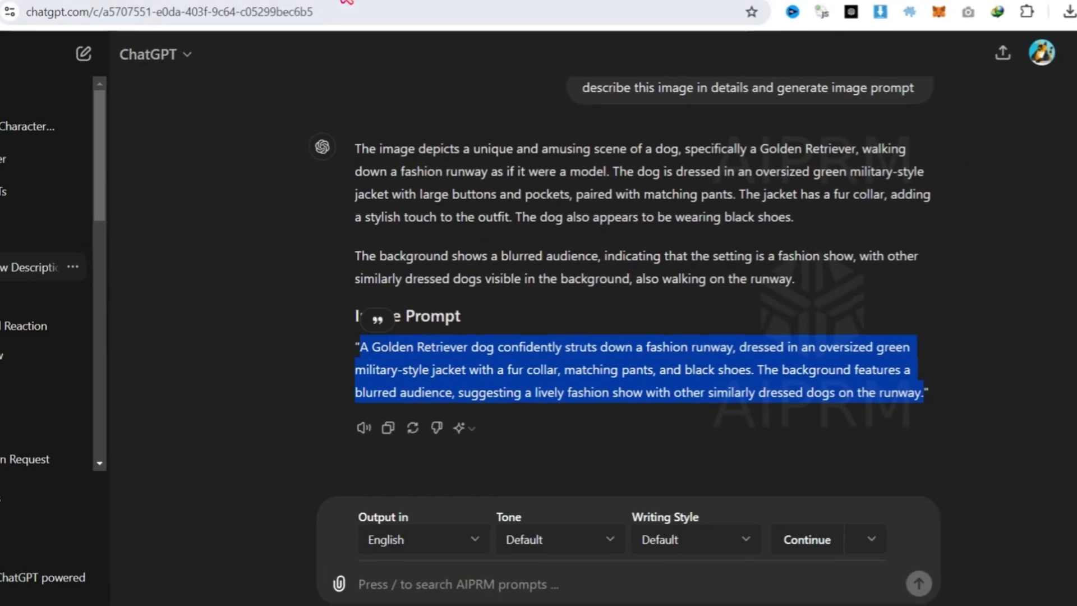
# Step: Search for Kling AI in a new browser tab
pyautogui.click(413, 6)
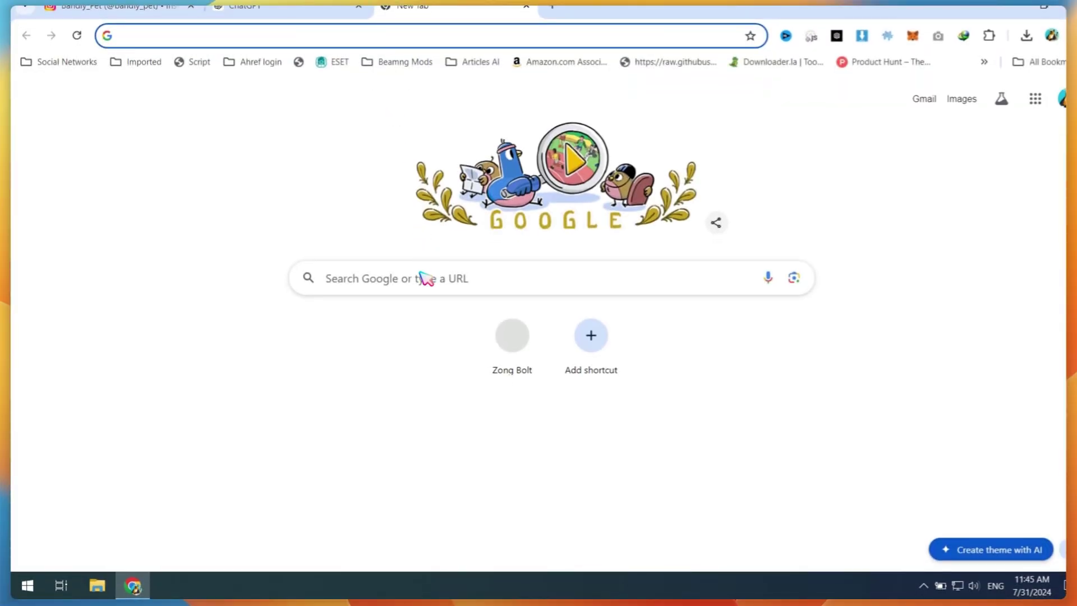
pyautogui.click(425, 278)
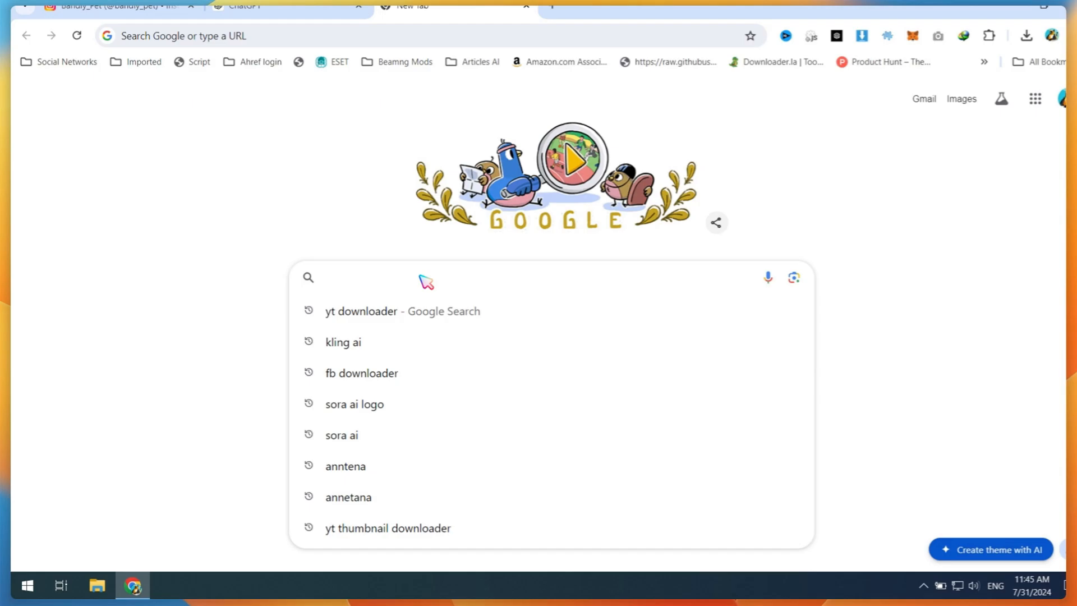
pyautogui.write('kling')
pyautogui.write('.com')
pyautogui.press('Return')
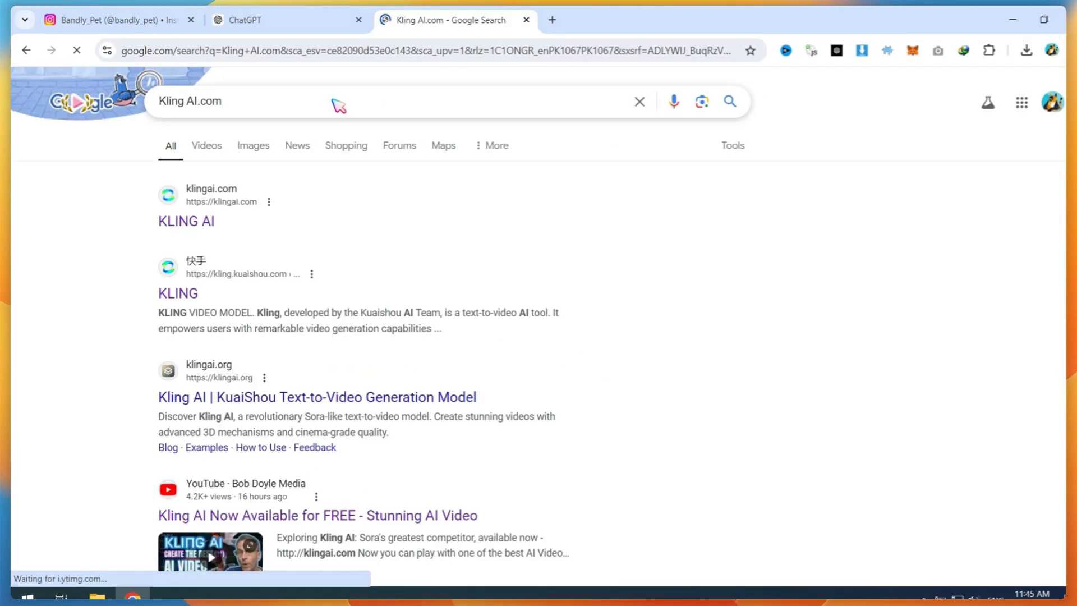
# Step: Open the Kling AI website and sign in with the saved credentials
pyautogui.click(186, 221)
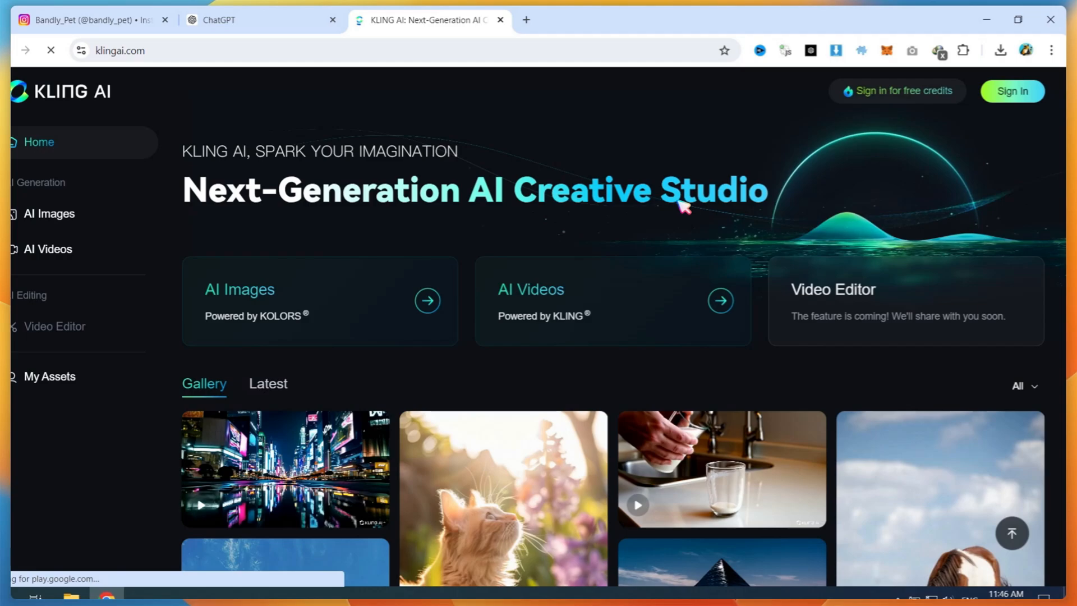
pyautogui.click(1012, 91)
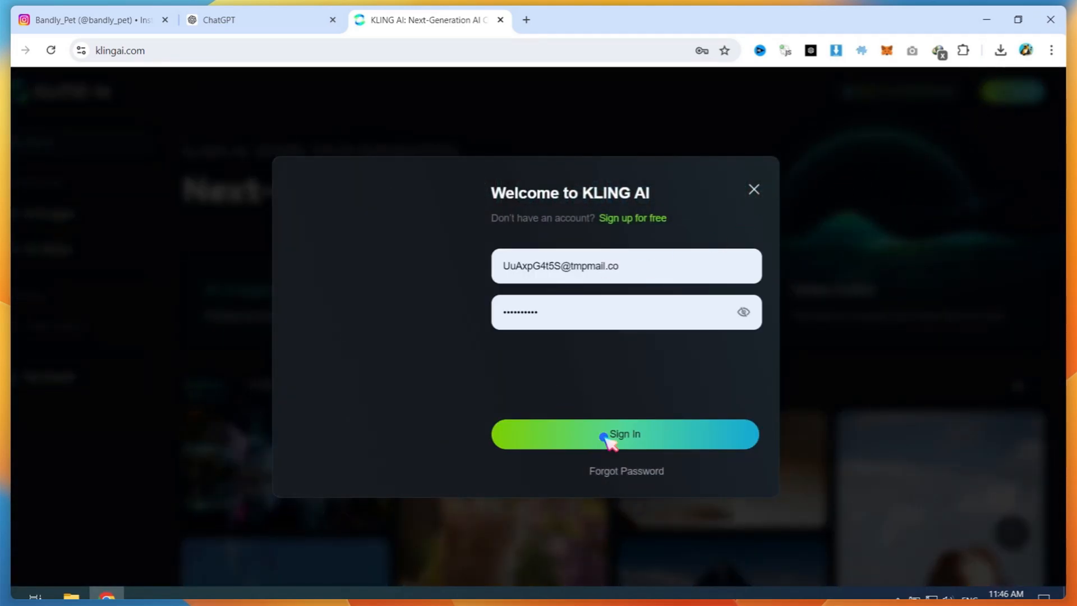
pyautogui.click(610, 438)
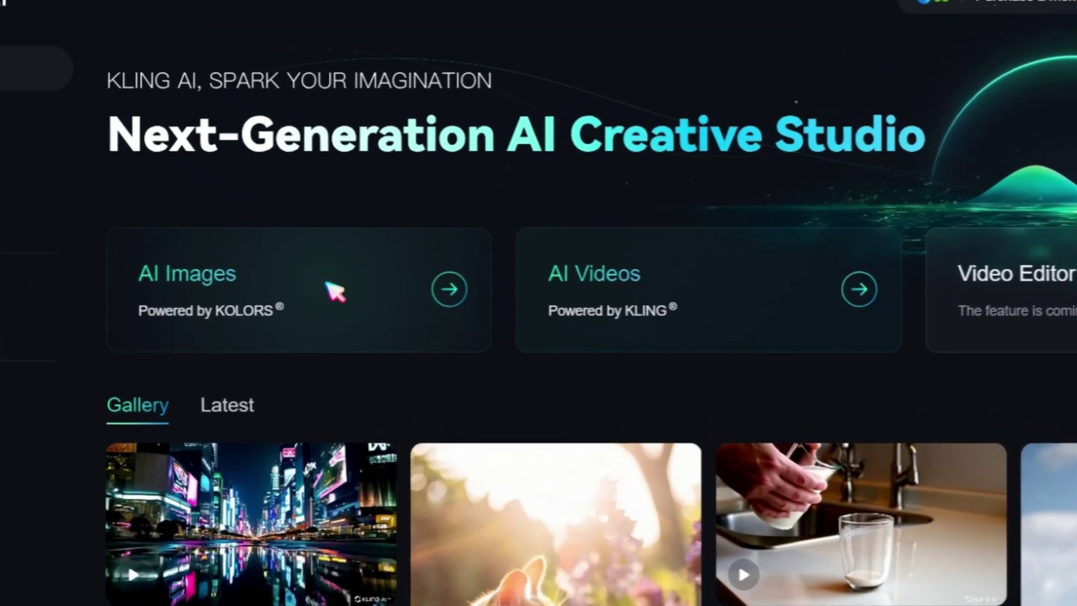
# Step: Paste the runway dog prompt into Kling AI's image generator
pyautogui.click(362, 294)
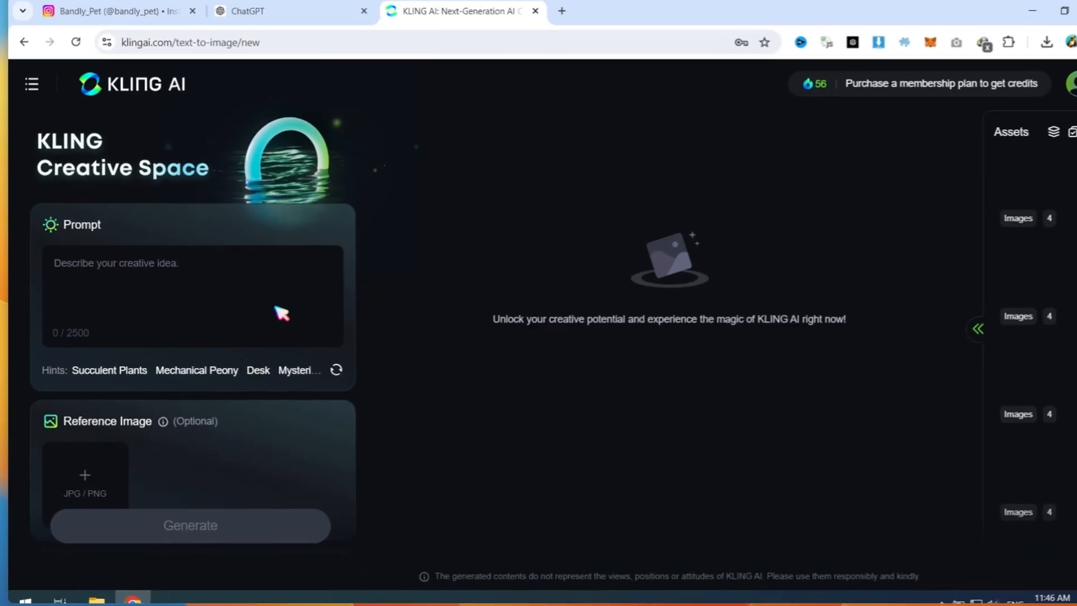
pyautogui.click(202, 290)
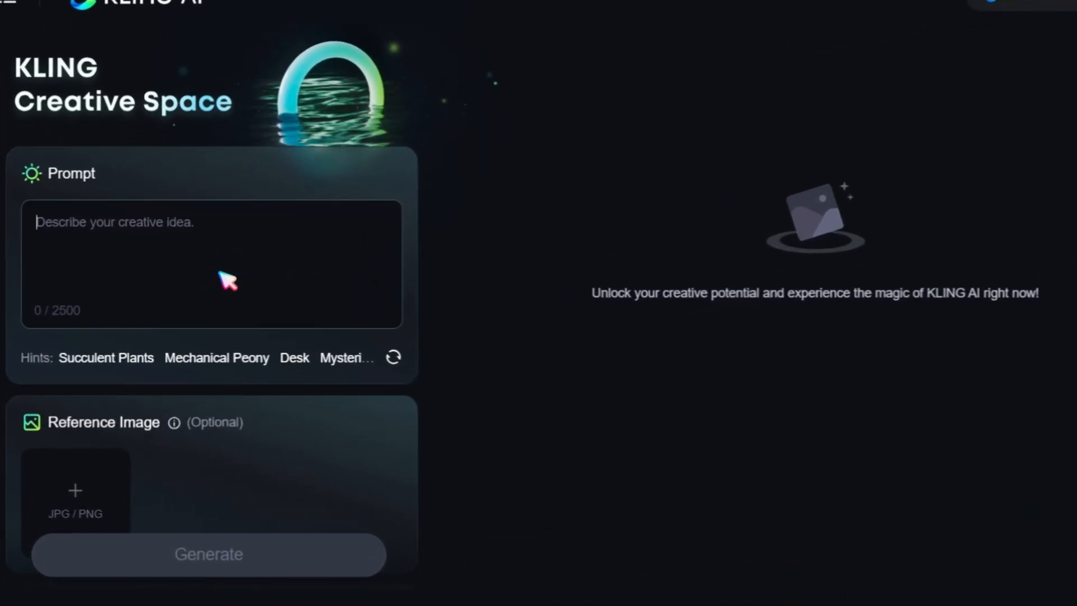
pyautogui.hotkey('ctrl', 'v')
pyautogui.scroll(-2, 226, 281)
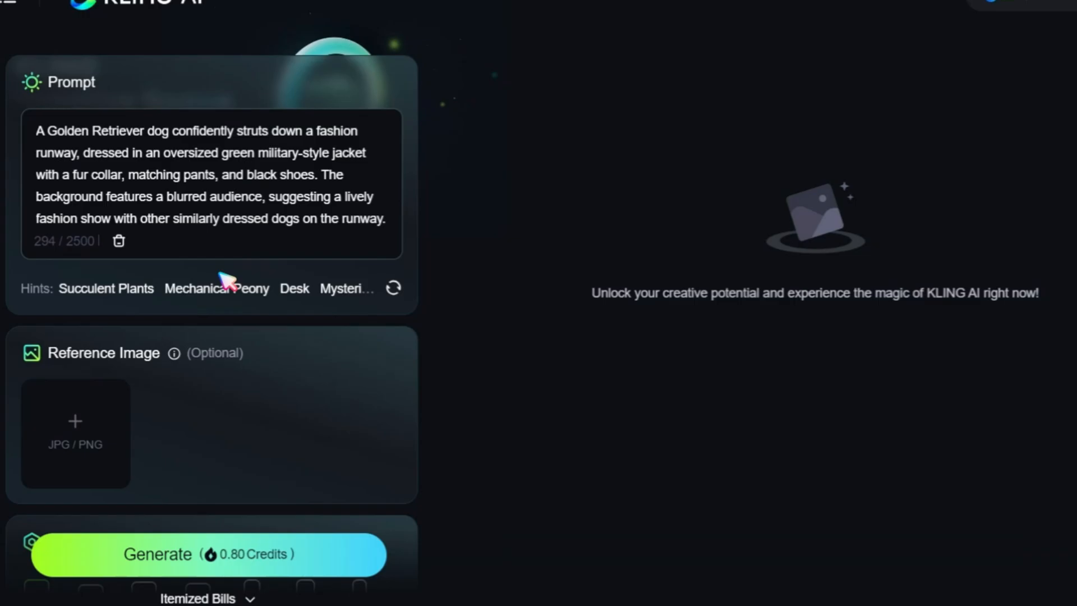
# Step: Upload the saved dog screenshot as the reference image
pyautogui.click(101, 333)
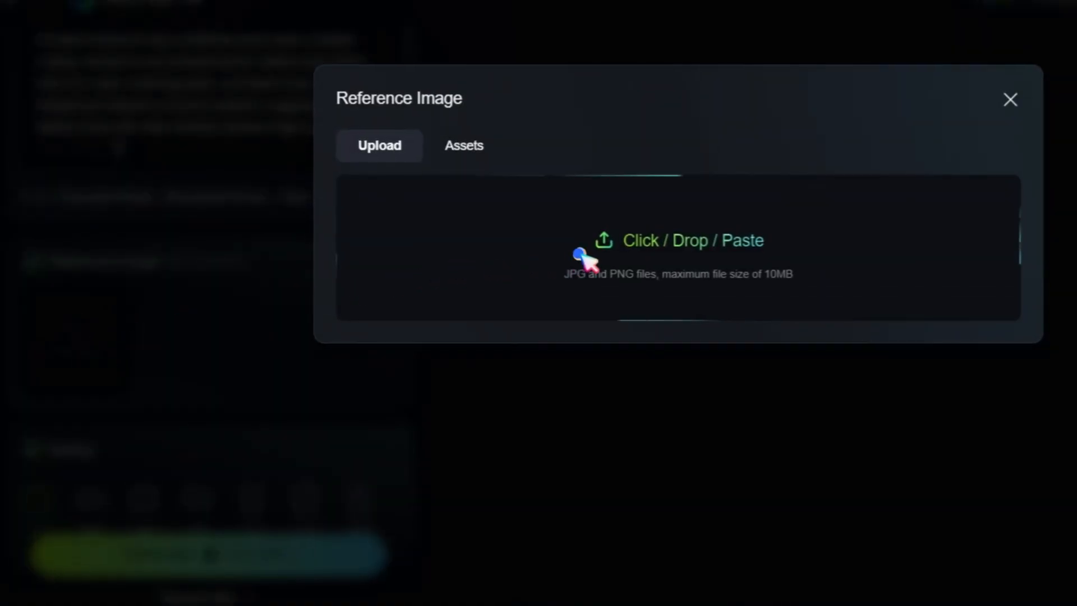
pyautogui.click(505, 218)
pyautogui.scroll(-5, 456, 173)
pyautogui.doubleClick(465, 177)
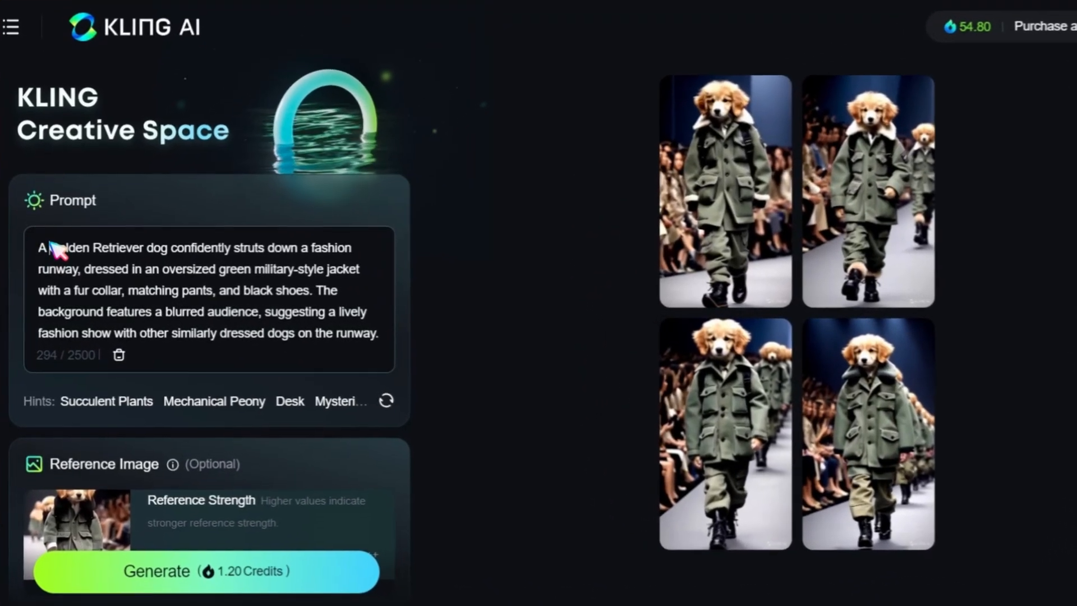
pyautogui.write('small size')
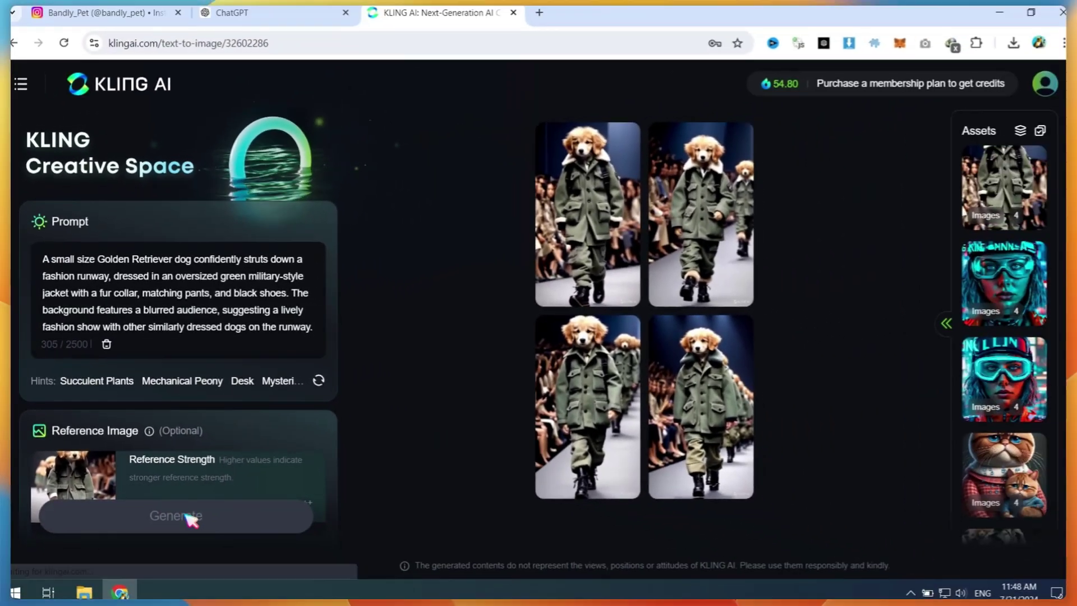
# Step: Regenerate the small-size golden retriever images and download one with watermark
pyautogui.click(193, 516)
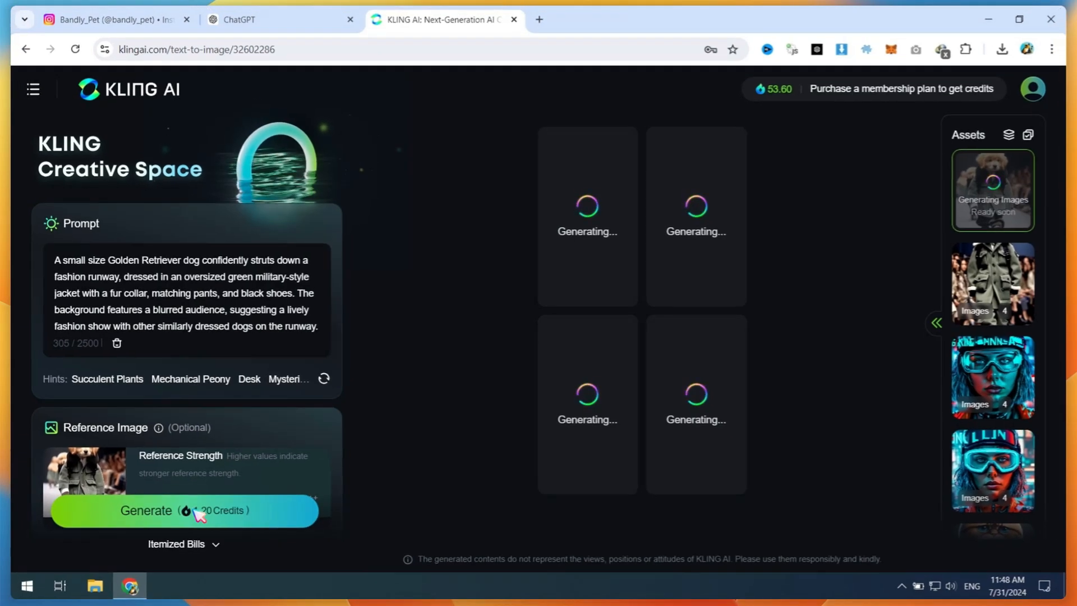
pyautogui.click(581, 370)
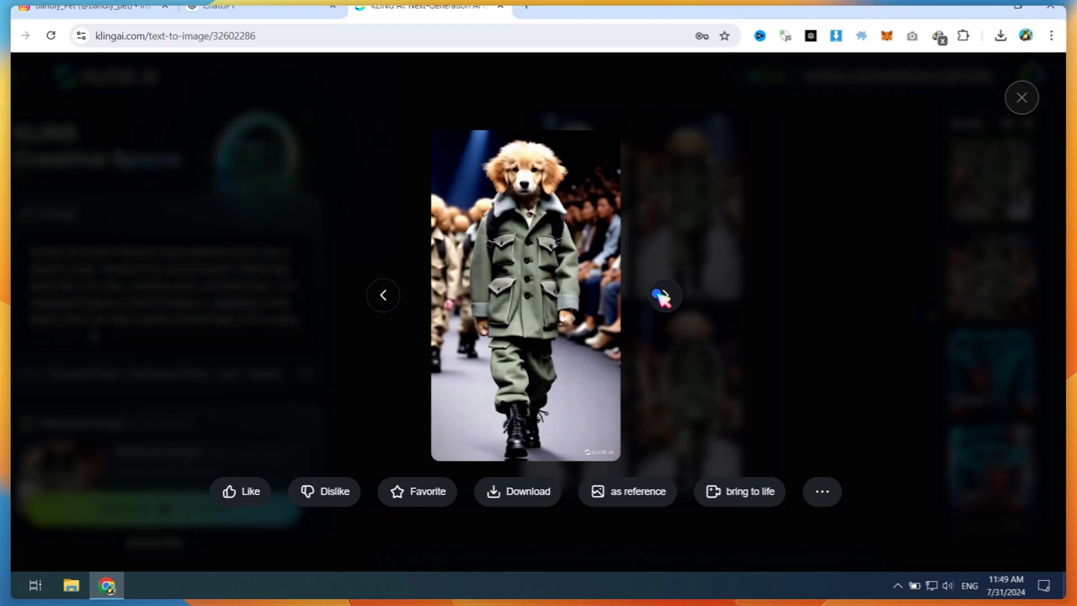
pyautogui.click(522, 490)
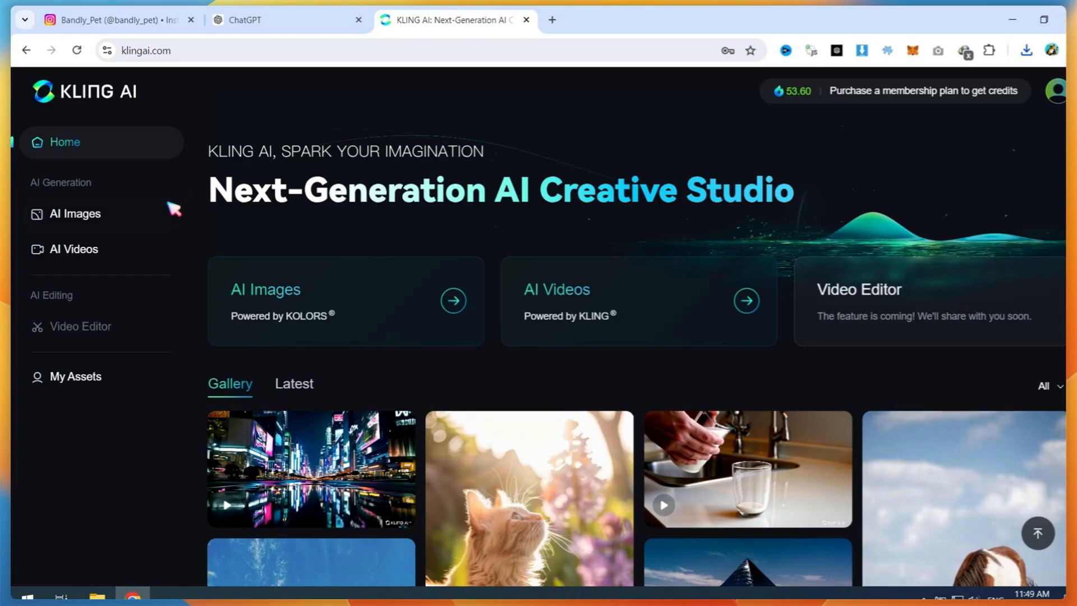
# Step: Paste the runway dog prompt into text-to-video and raise creativity from 0.55 toward 0.7
pyautogui.click(603, 314)
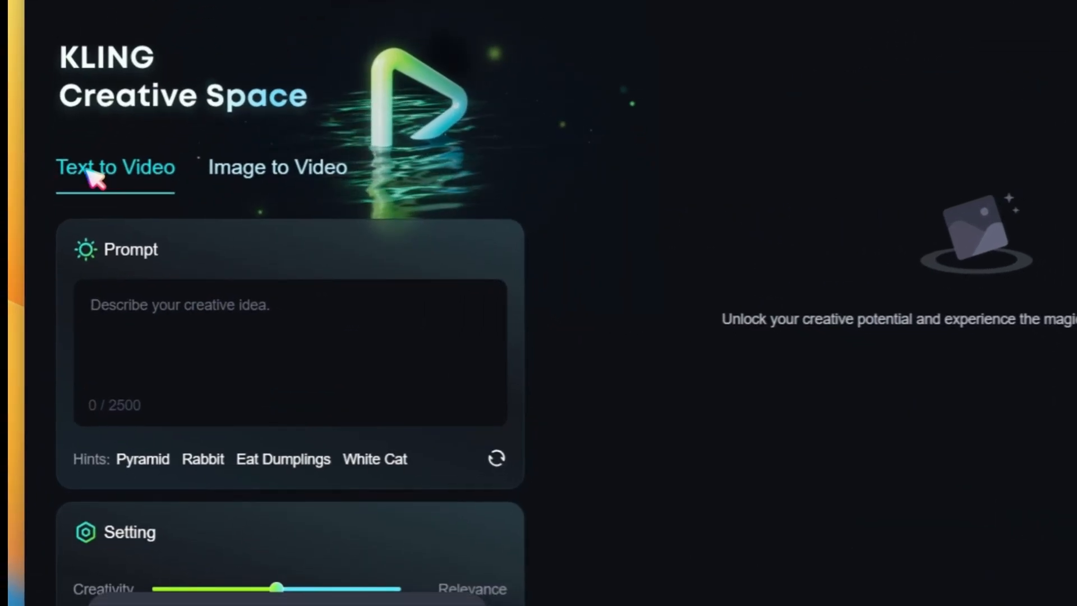
pyautogui.click(241, 175)
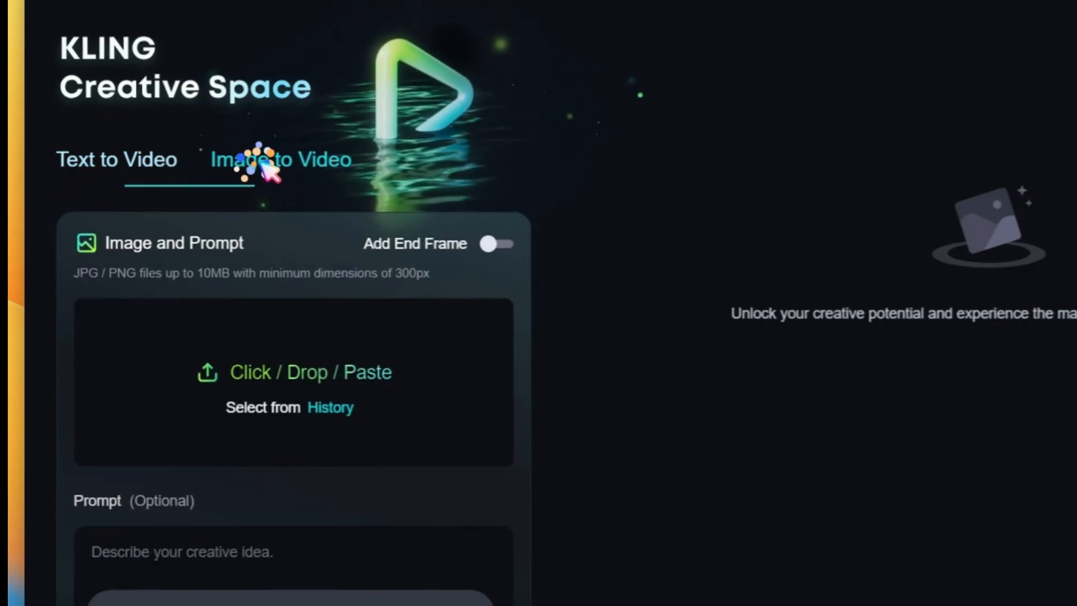
pyautogui.click(112, 150)
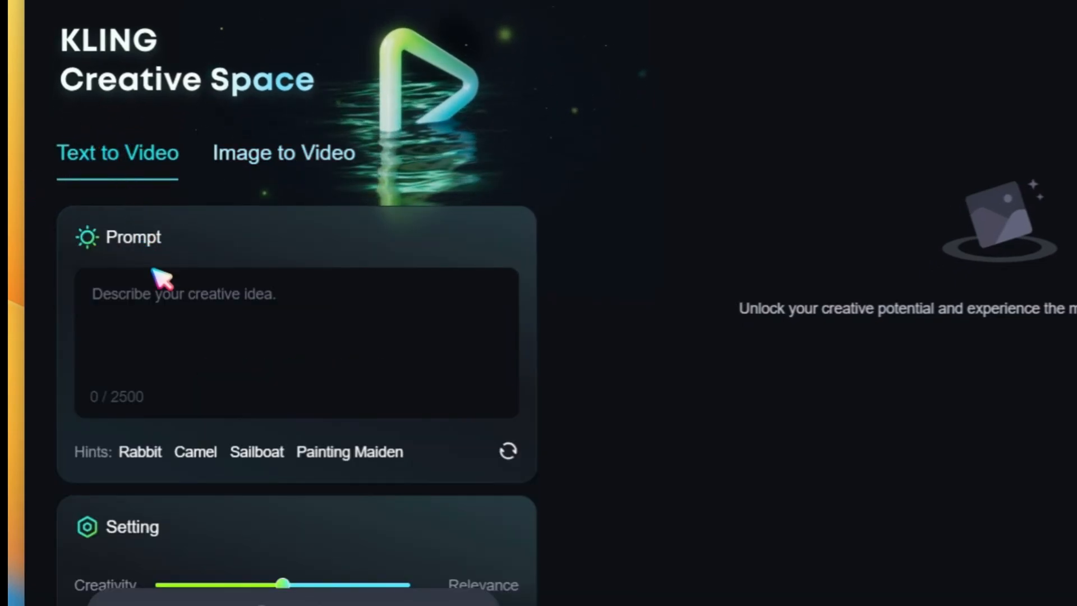
pyautogui.click(177, 309)
pyautogui.write('A Golden Retriever dog confidently struts down a fashion runway, dressed in an oversized green military-style jacket with a fur collar, matching pants, and black shoes. The background features a blurred audience, suggesting a lively fashion show with other similarly dressed dogs on the runway.')
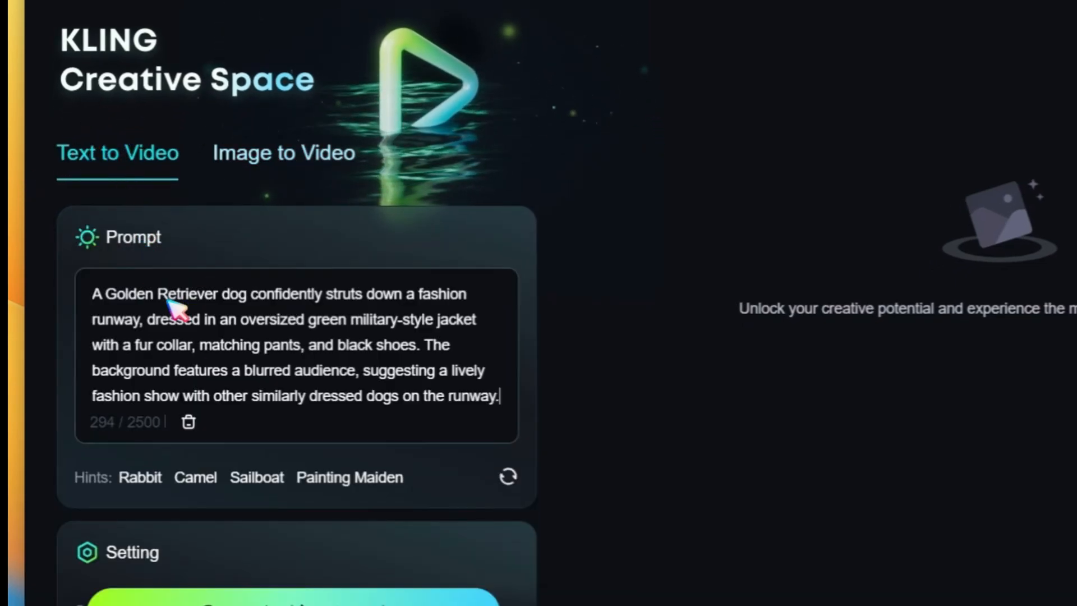
pyautogui.scroll(-4, 303, 367)
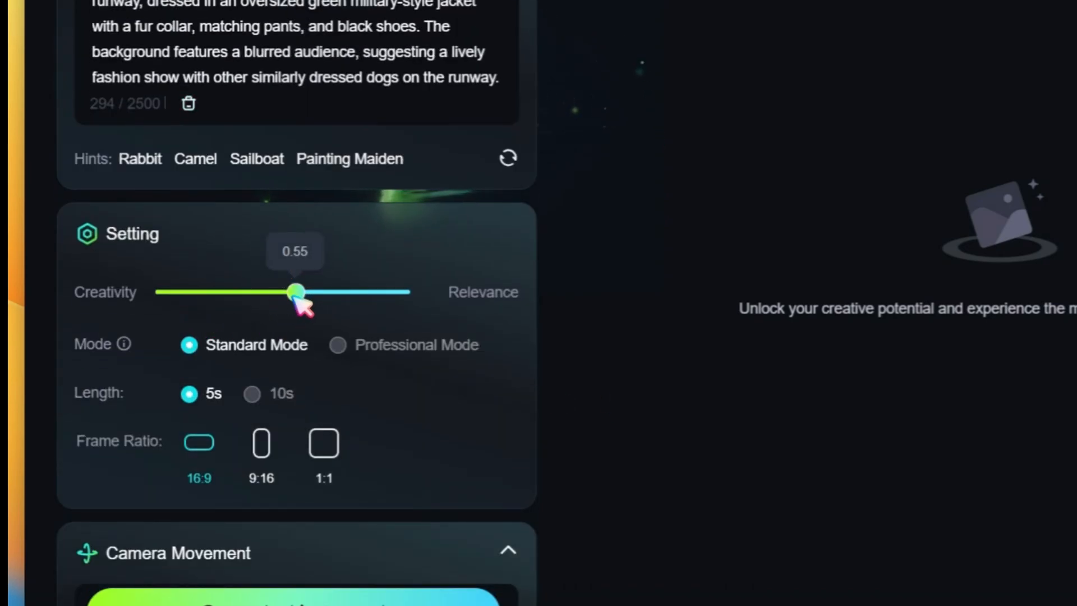
pyautogui.moveTo(296, 294); pyautogui.dragTo(335, 294)
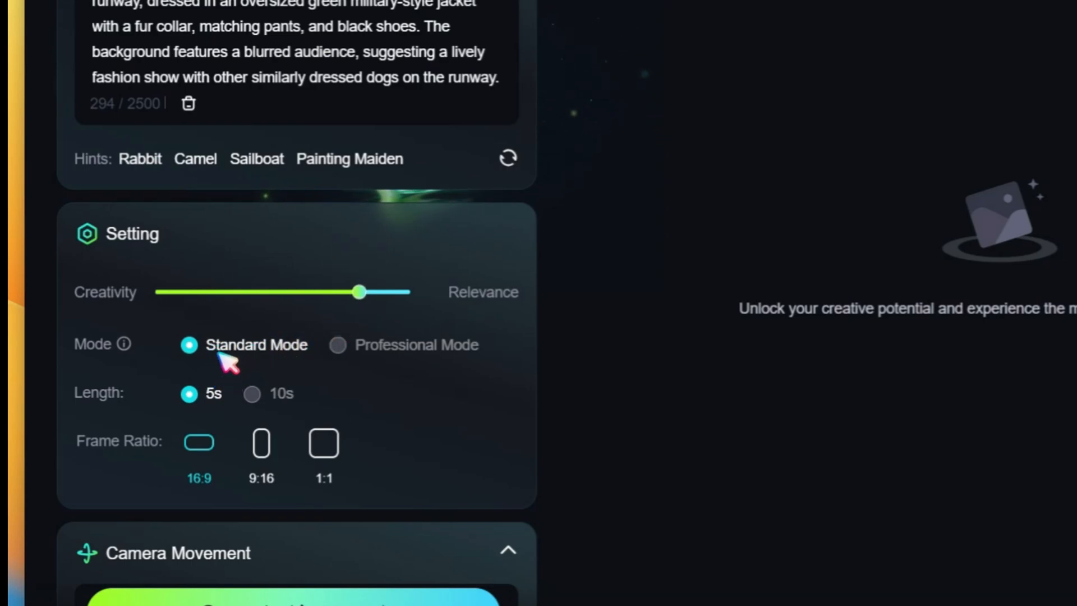
pyautogui.scroll(-1, 229, 361)
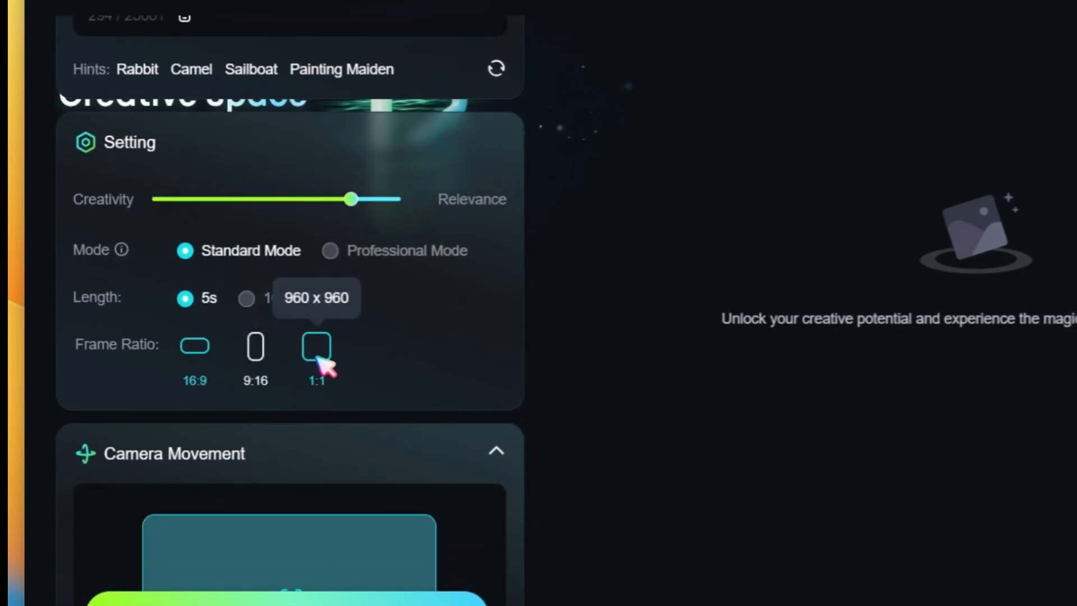
pyautogui.scroll(-1, 322, 362)
# Step: Set a 9:16 frame ratio and a tilt camera movement of -3.8
pyautogui.click(256, 244)
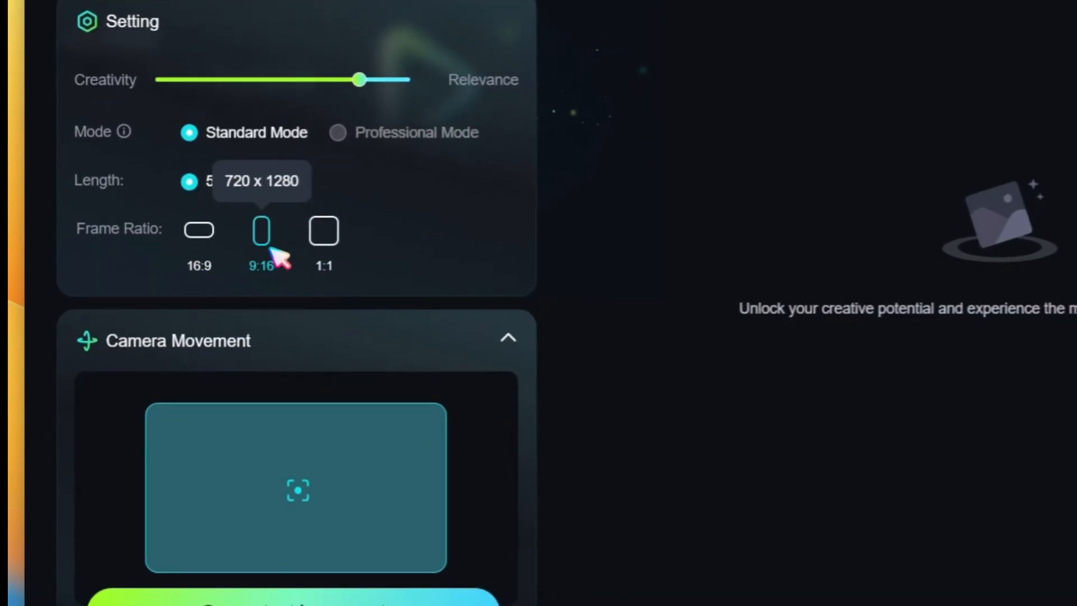
pyautogui.scroll(-1, 298, 358)
pyautogui.scroll(-2, 313, 414)
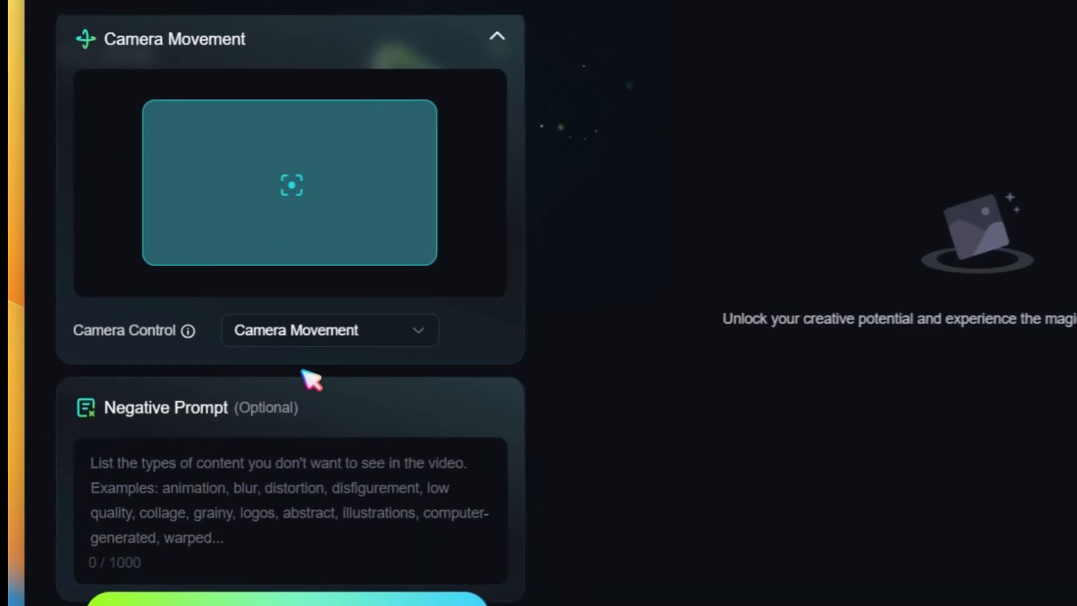
pyautogui.click(312, 320)
pyautogui.click(307, 561)
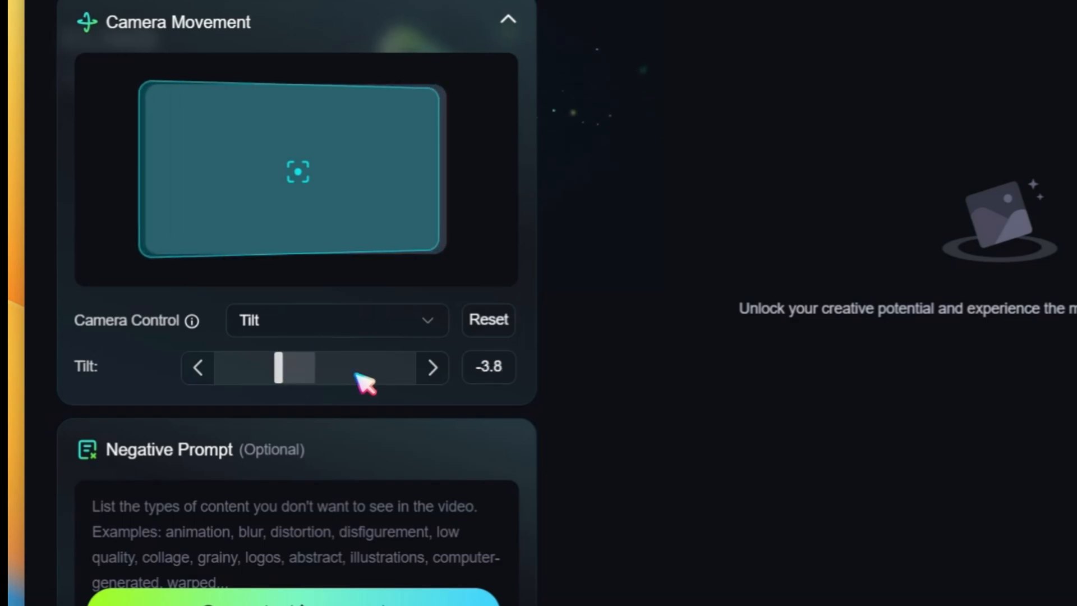
pyautogui.scroll(-1, 361, 399)
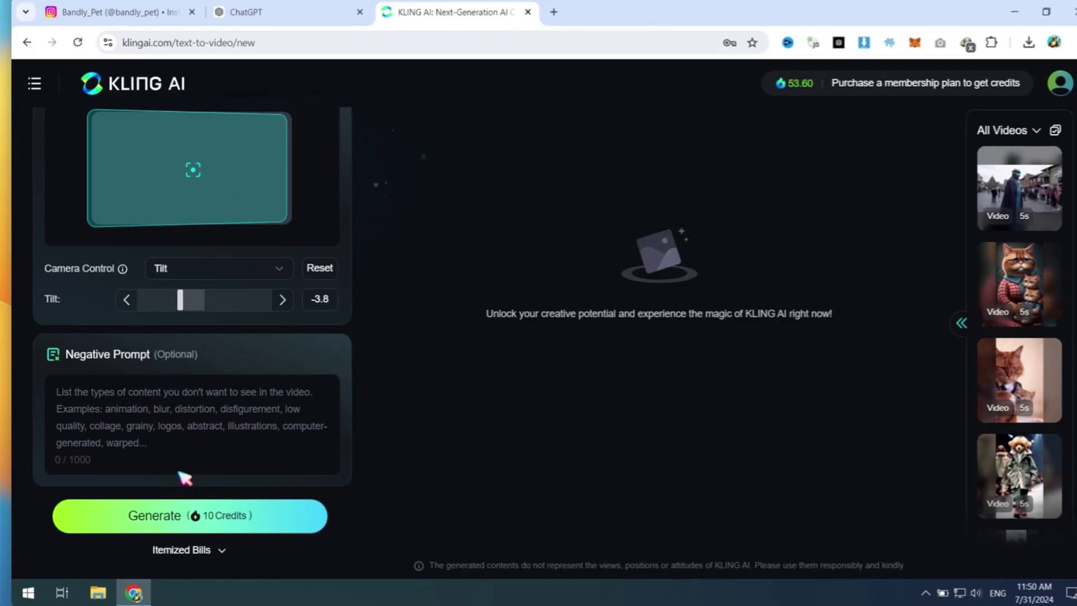
pyautogui.scroll(2, 180, 454)
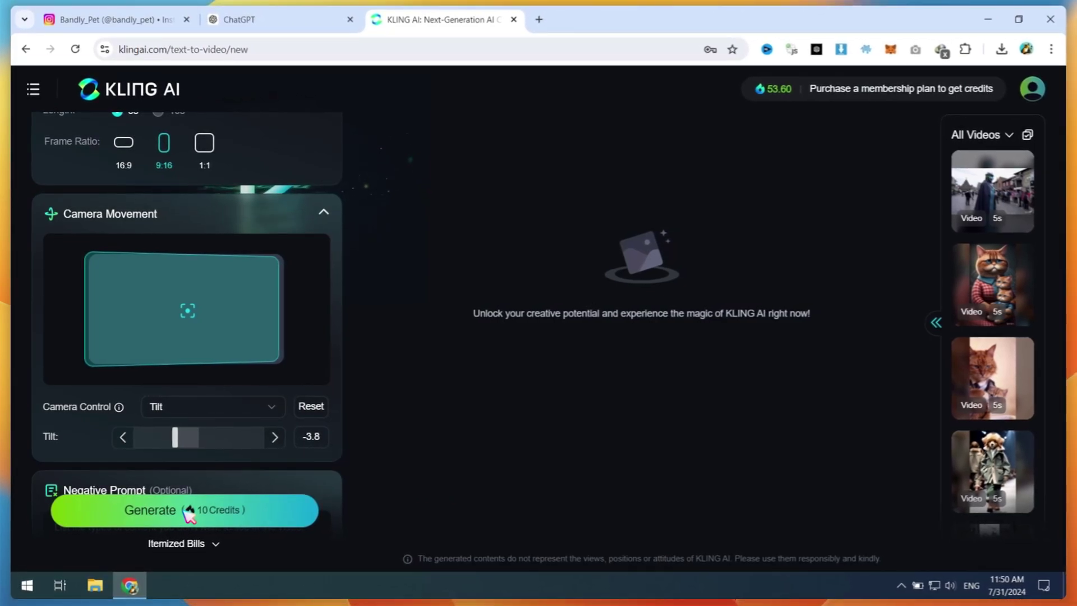
# Step: Generate the golden retriever runway video for 10 credits
pyautogui.click(188, 511)
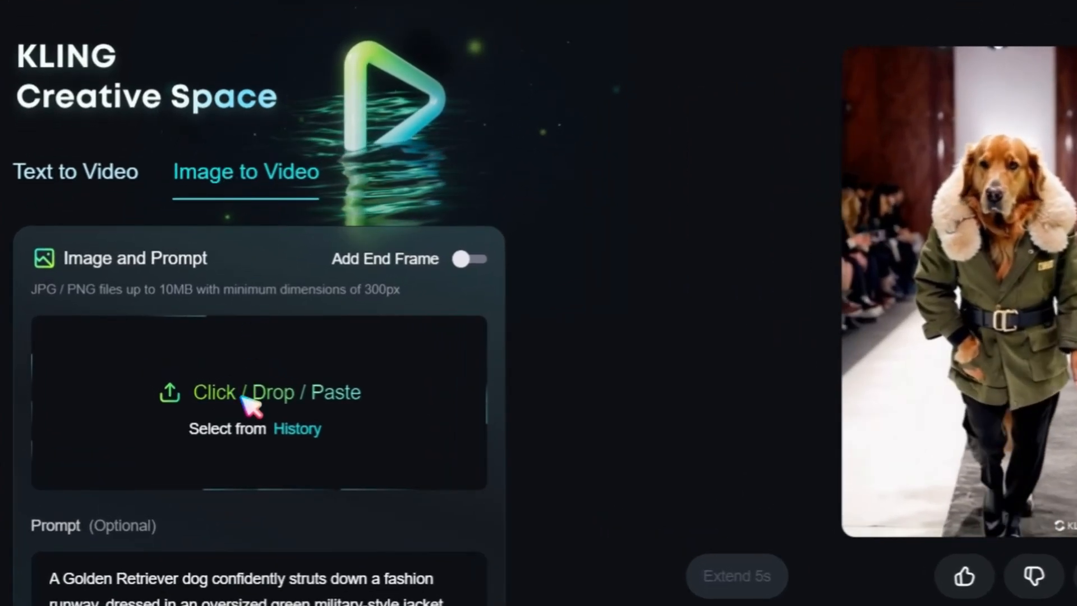
# Step: Upload a dog image and generate a 5-second image-to-video runway clip with lower creativity
pyautogui.click(249, 397)
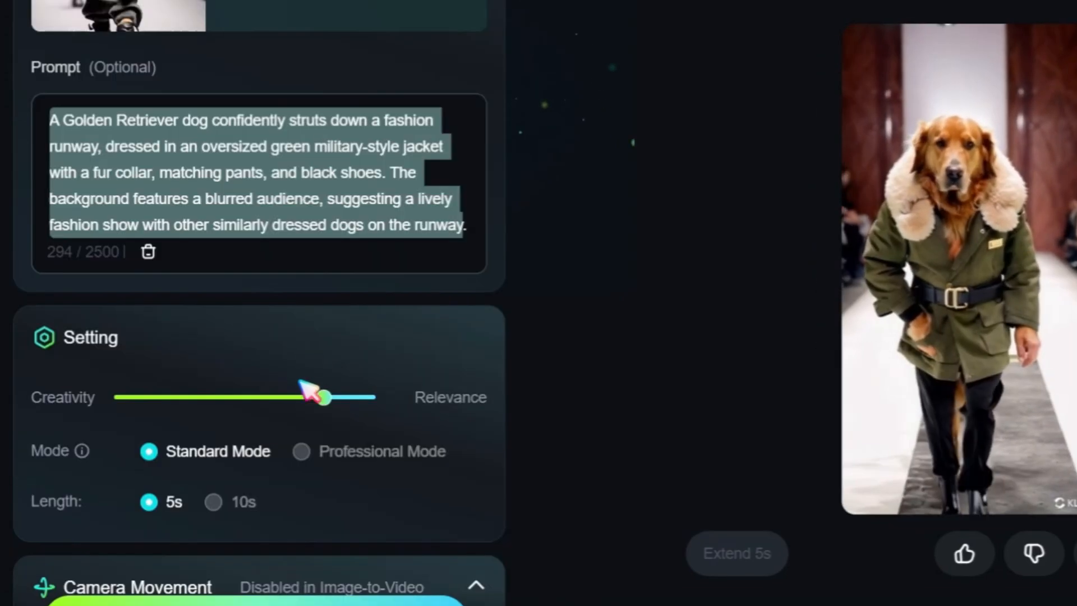
pyautogui.moveTo(320, 393); pyautogui.dragTo(284, 392)
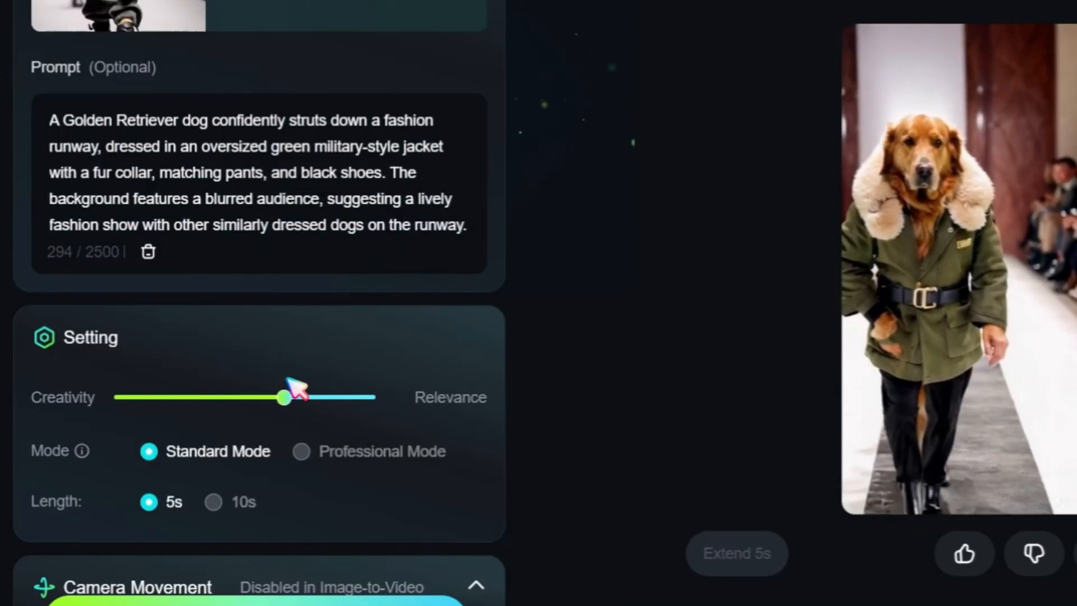
pyautogui.scroll(-4, 296, 409)
pyautogui.click(210, 515)
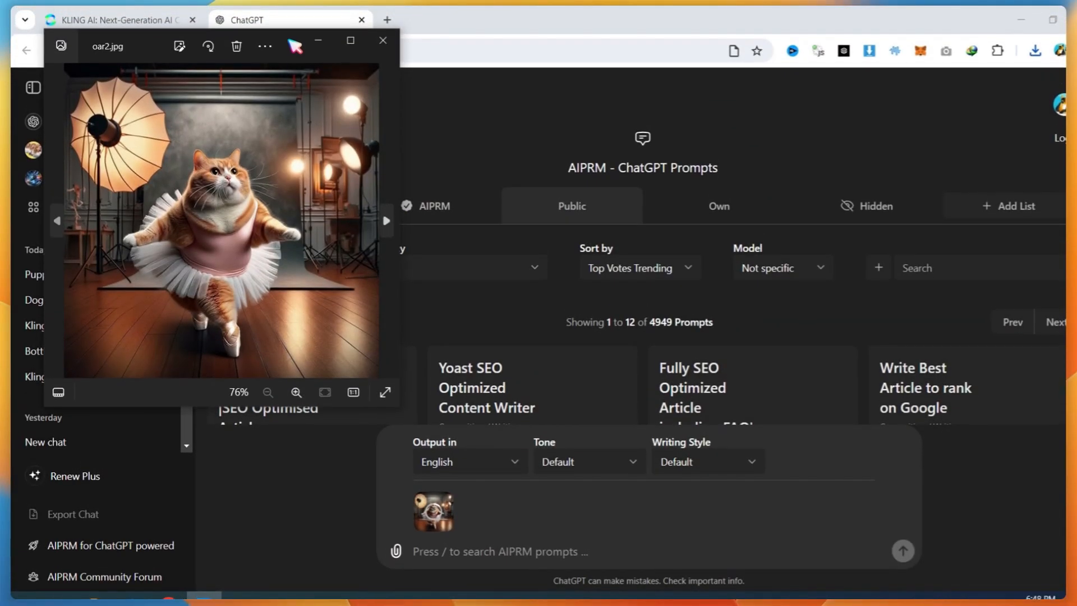
# Step: Ask ChatGPT to describe the ballet-cat photo and write an image prompt
pyautogui.moveTo(315, 41); pyautogui.dragTo(601, 109)
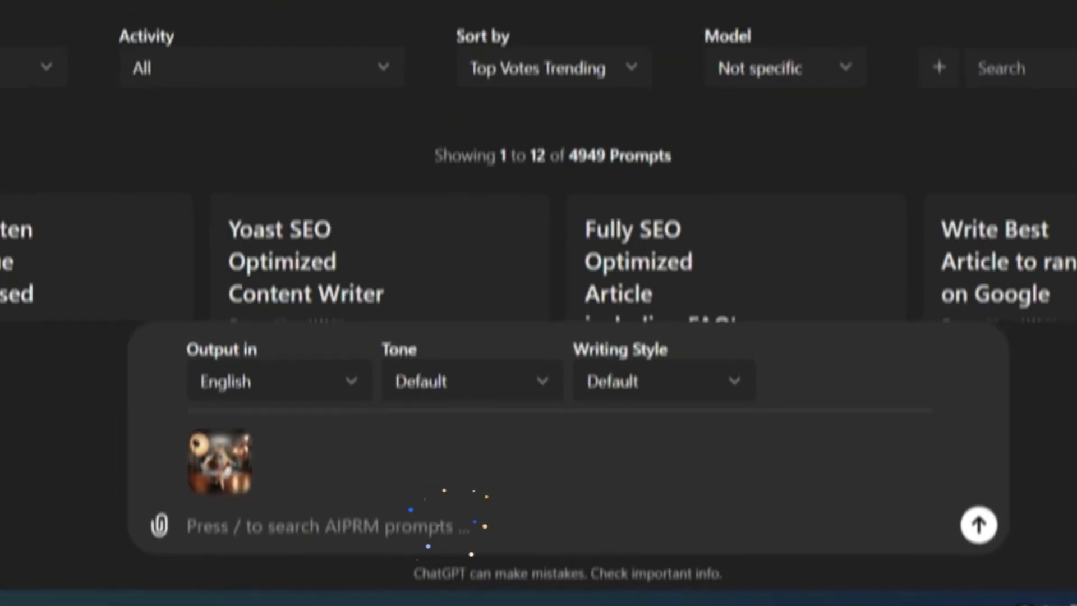
pyautogui.write('describe i')
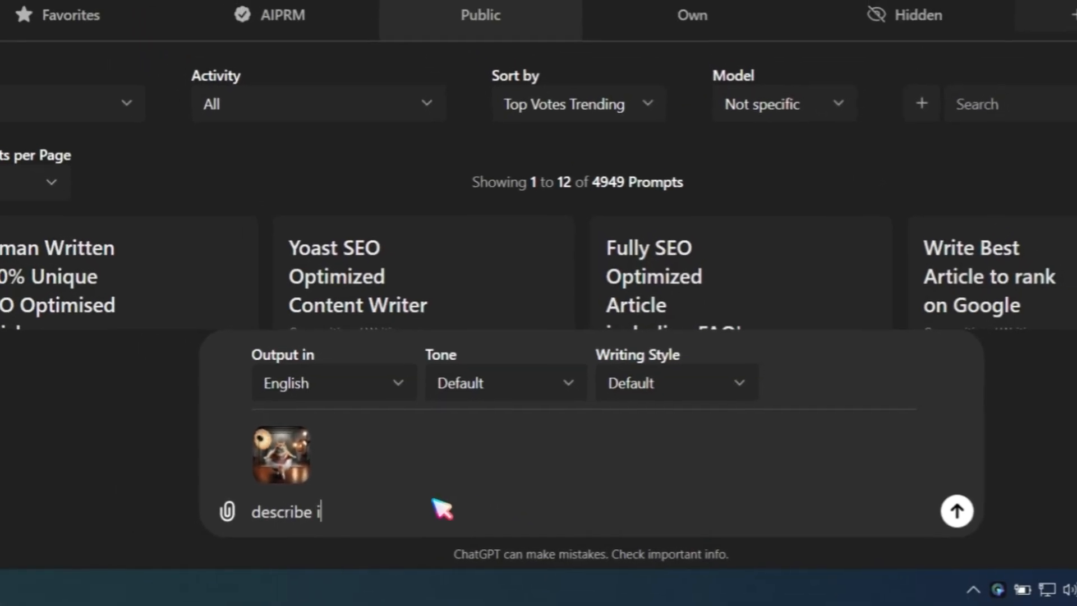
pyautogui.write('describe th')
pyautogui.write('is image in details ')
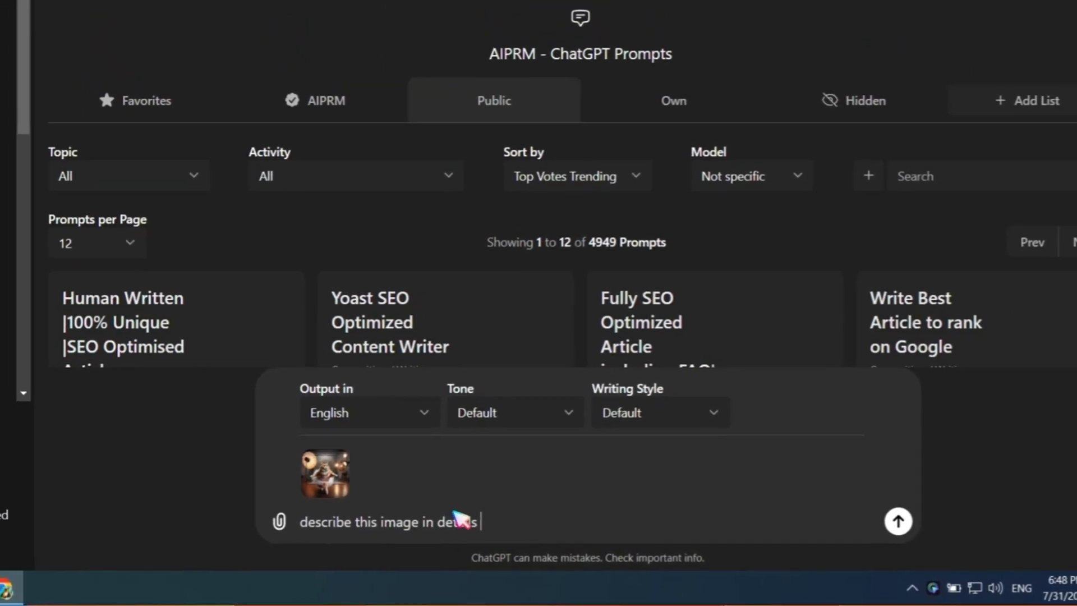
pyautogui.write('and g')
pyautogui.press('BackSpace')
pyautogui.write('write image')
pyautogui.write(' promp')
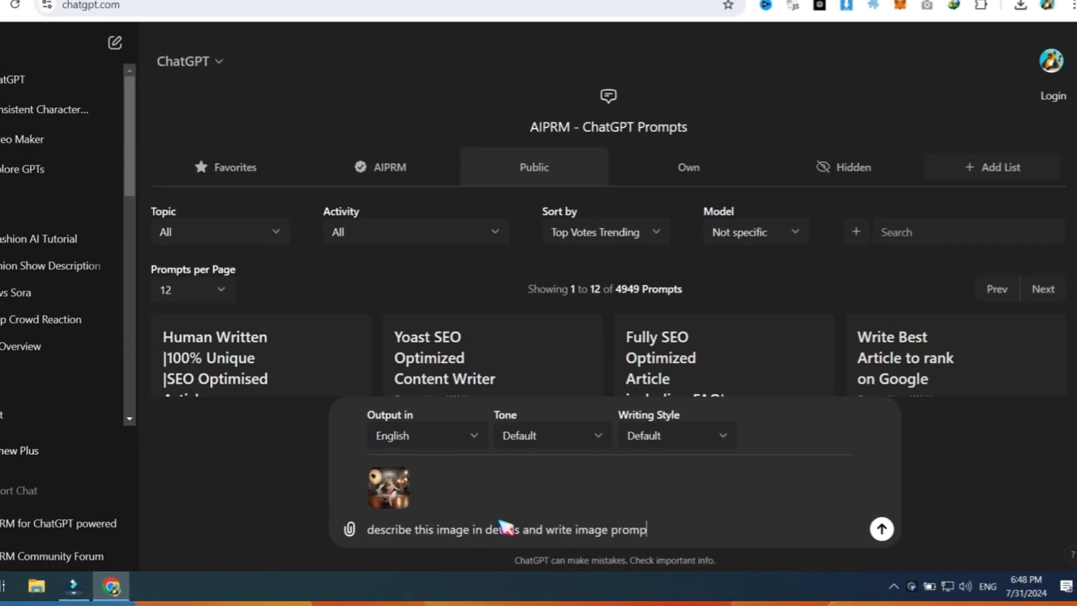
pyautogui.write('t')
pyautogui.press('Return')
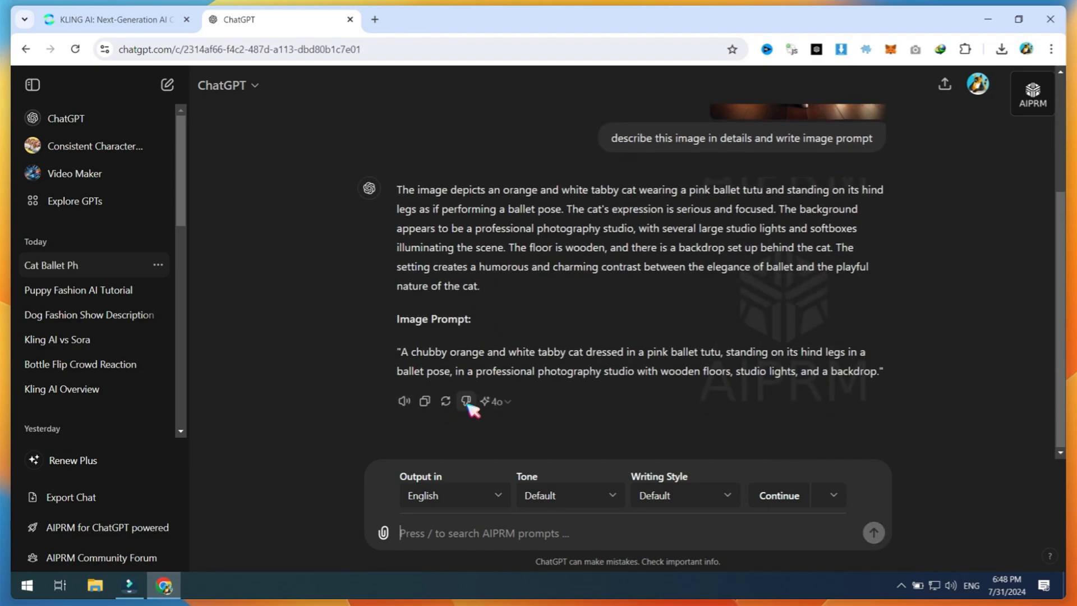
# Step: Copy the ballet-cat image prompt and switch to the Kling AI page
pyautogui.moveTo(403, 353); pyautogui.dragTo(881, 378)
pyautogui.hotkey('ctrl', 'c')
pyautogui.rightClick(885, 375)
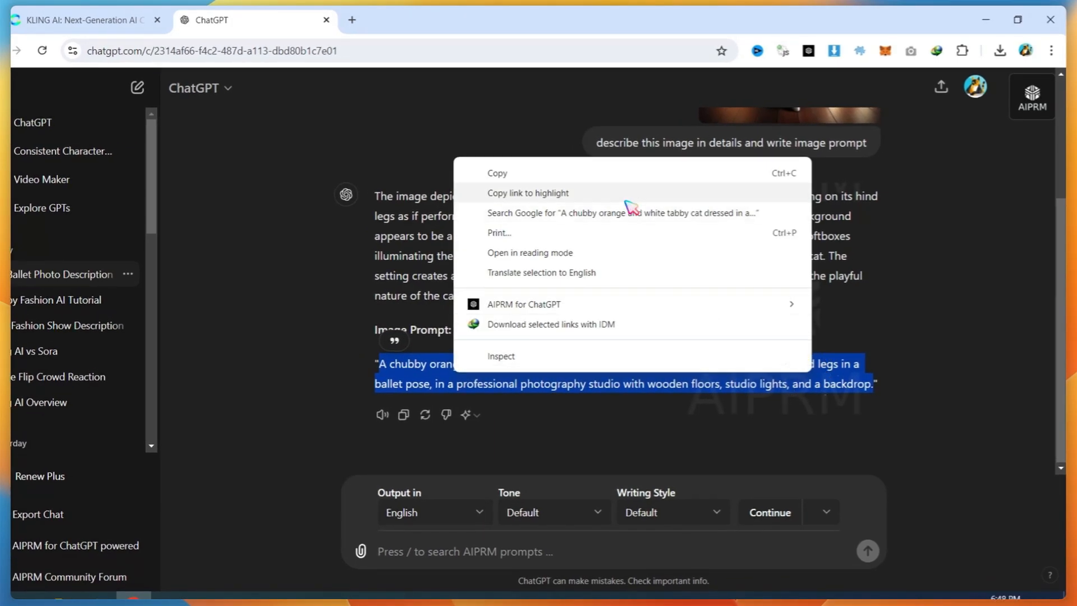
pyautogui.click(506, 172)
pyautogui.hotkey('ctrl', 'Tab')
# Step: Paste the ballet-cat prompt into Kling AI image generation and add the cat photo as reference
pyautogui.click(402, 289)
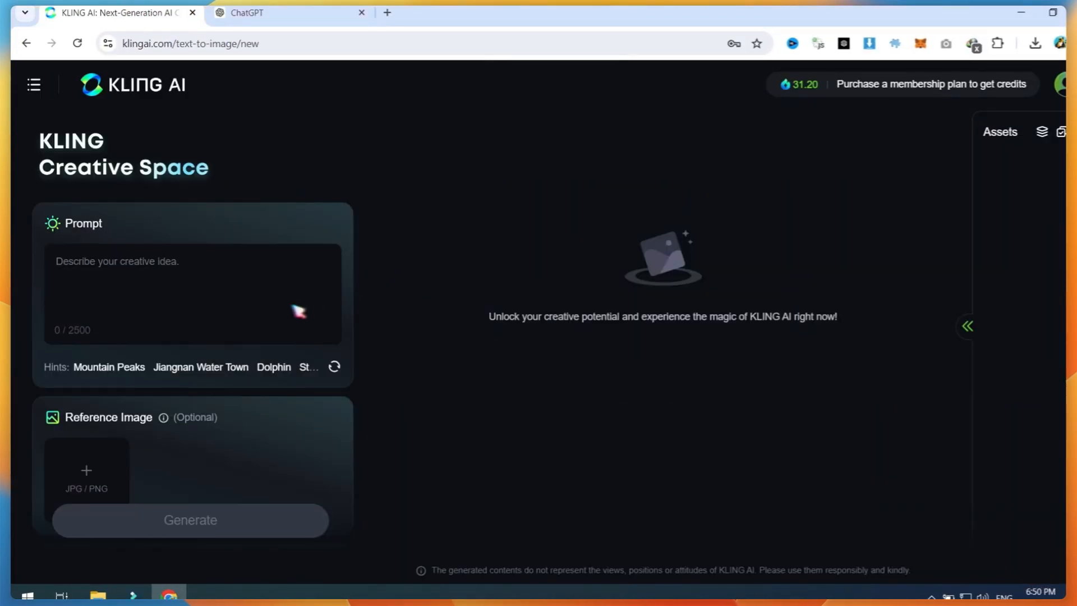
pyautogui.click(198, 286)
pyautogui.hotkey('ctrl', 'v')
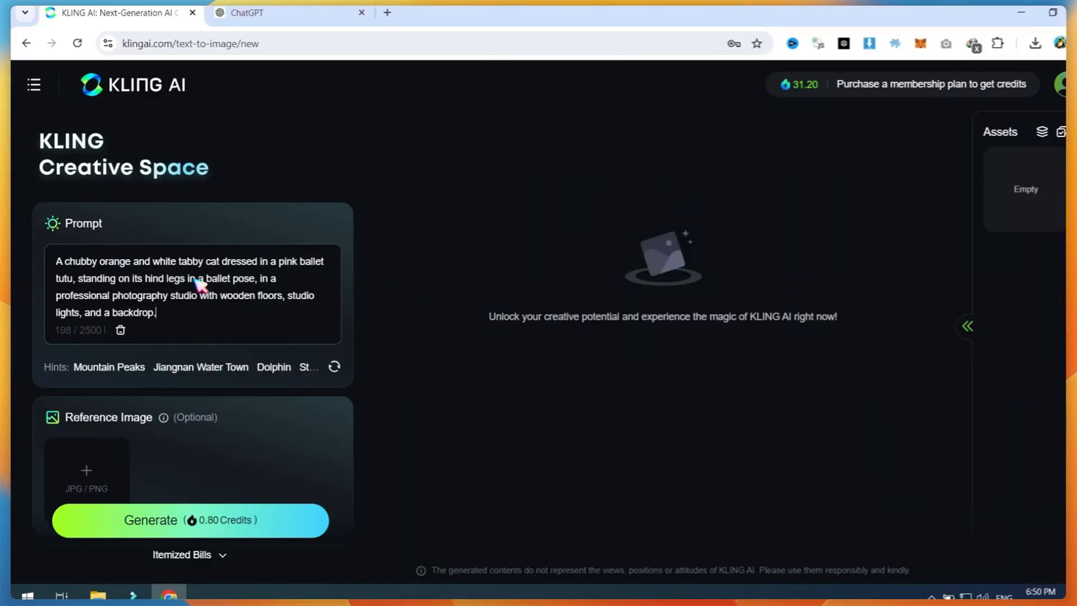
pyautogui.scroll(-1, 202, 316)
pyautogui.click(91, 421)
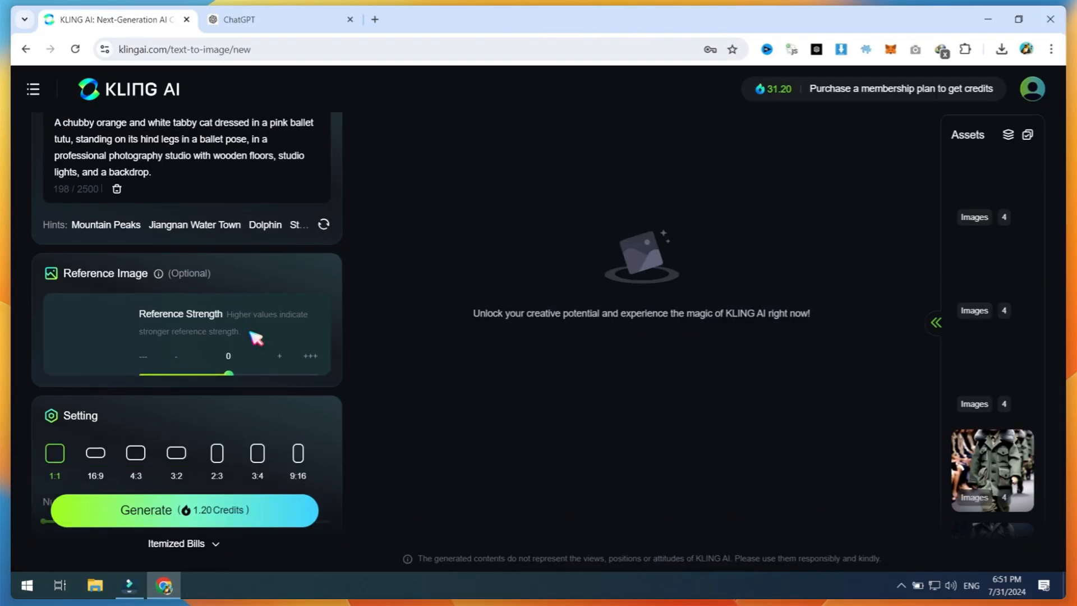
# Step: Raise Reference Strength, choose the 9:16 ratio, and generate four ballet-cat images
pyautogui.click(280, 374)
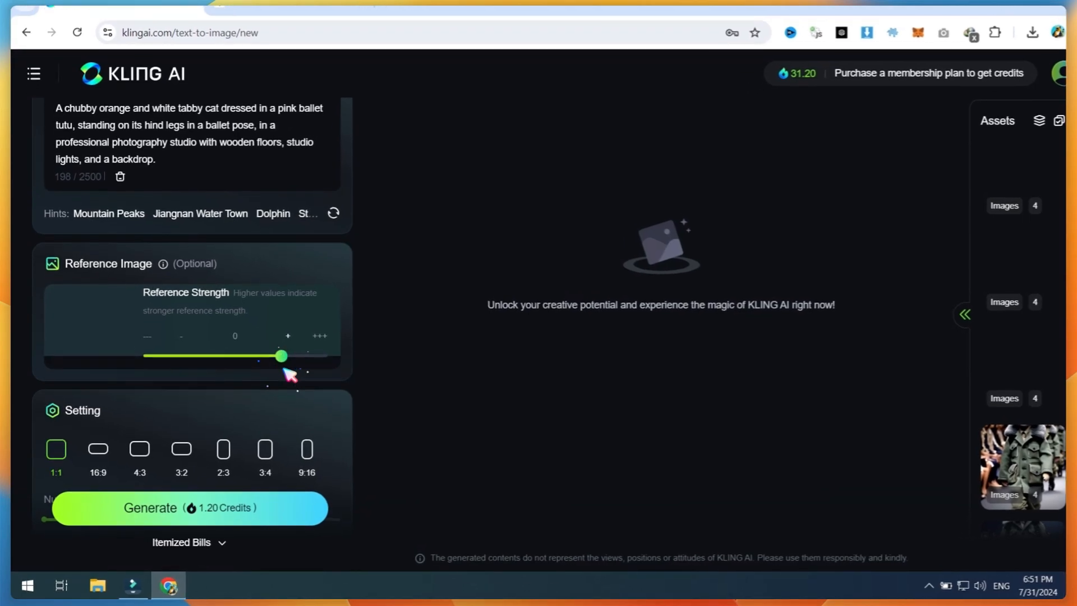
pyautogui.scroll(-1, 280, 378)
pyautogui.click(305, 388)
pyautogui.click(223, 507)
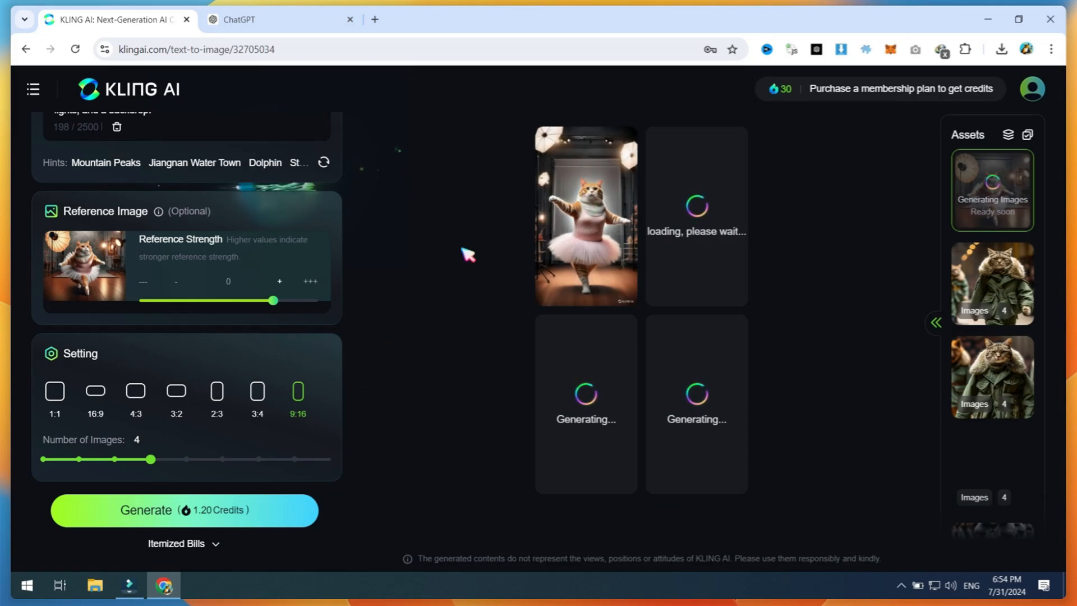
# Step: Bring the first ballet-cat image to life as a 5-second video using the same cat prompt
pyautogui.click(586, 218)
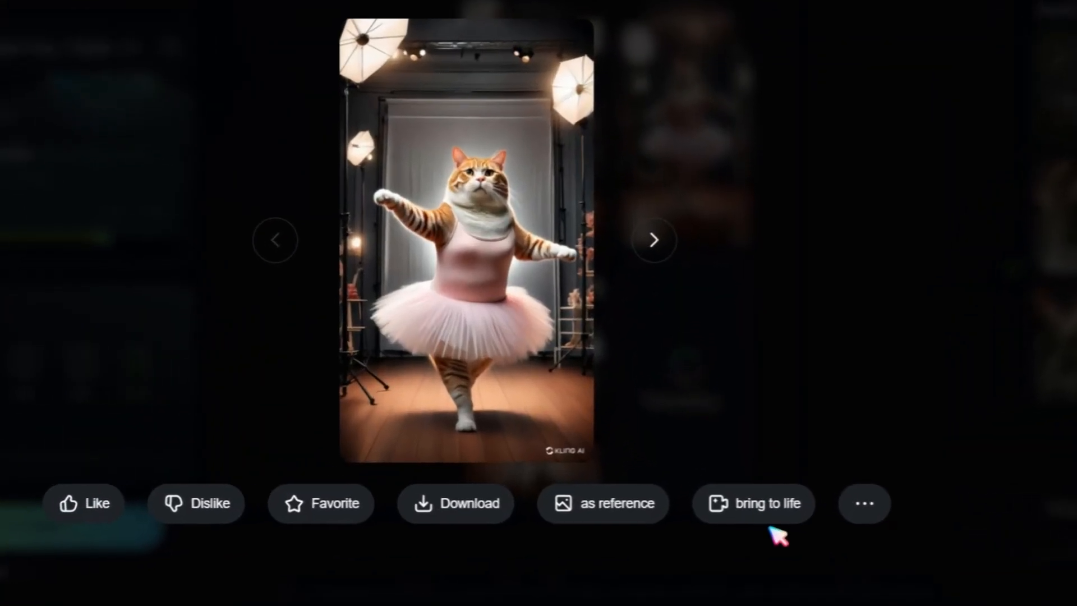
pyautogui.click(772, 509)
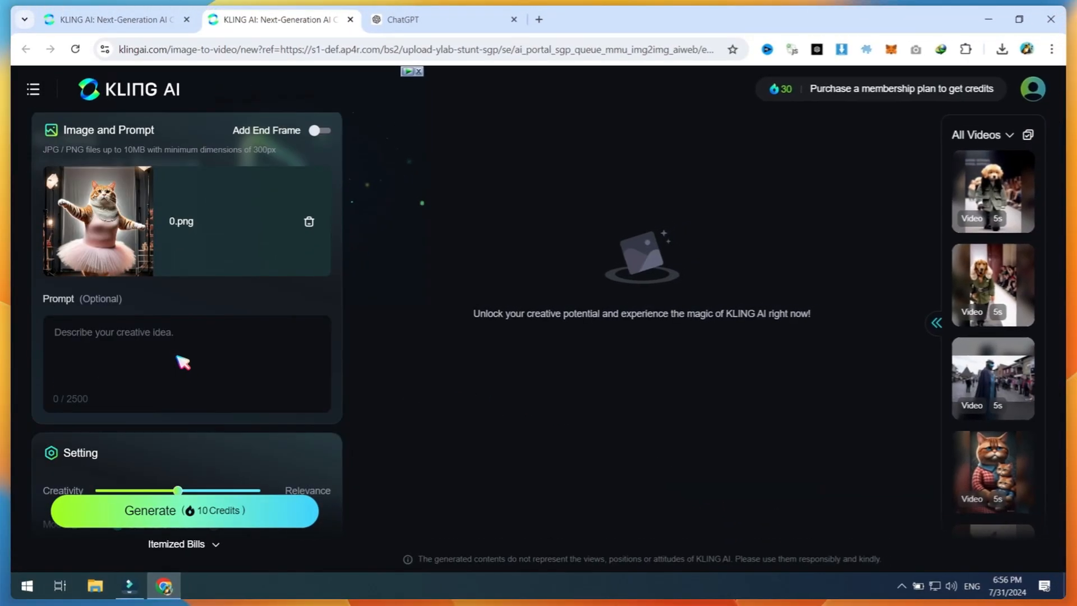
pyautogui.click(177, 396)
pyautogui.hotkey('ctrl', 'v')
pyautogui.scroll(-2, 181, 344)
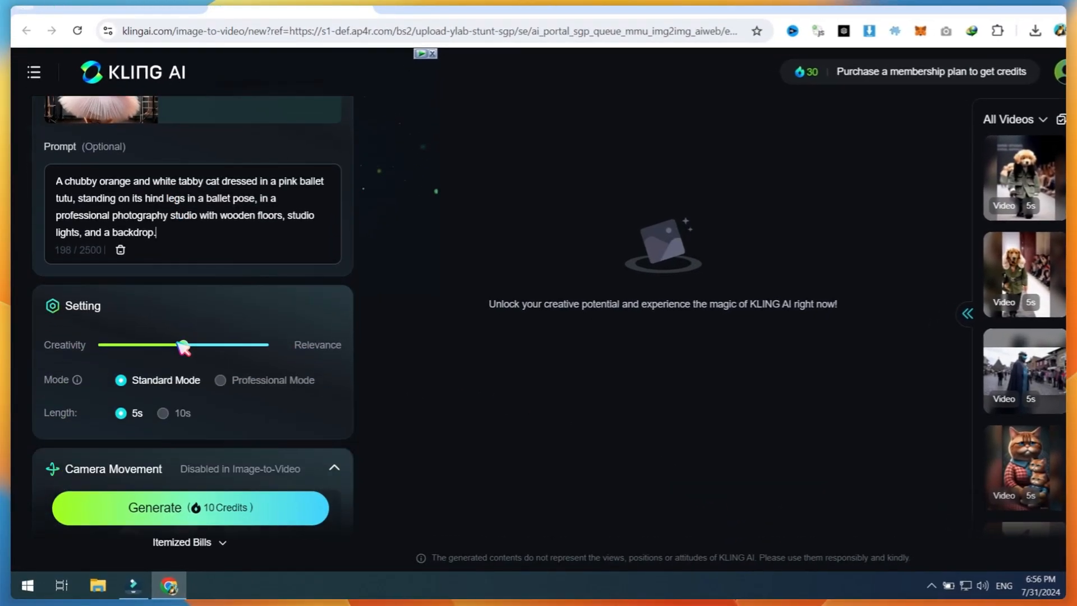
pyautogui.scroll(-5, 214, 373)
pyautogui.scroll(-3, 202, 472)
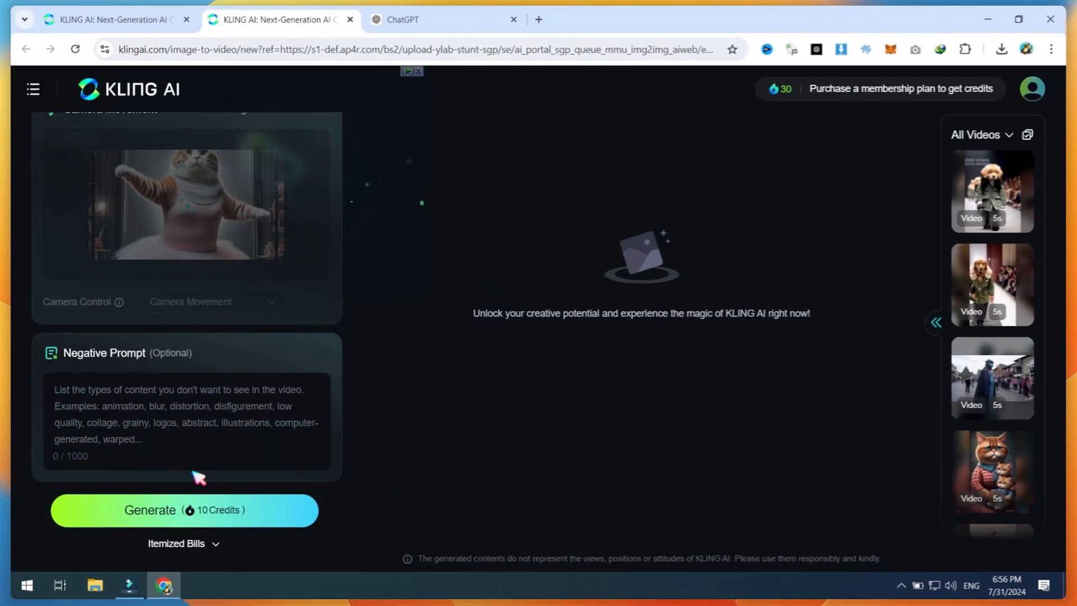
pyautogui.click(219, 507)
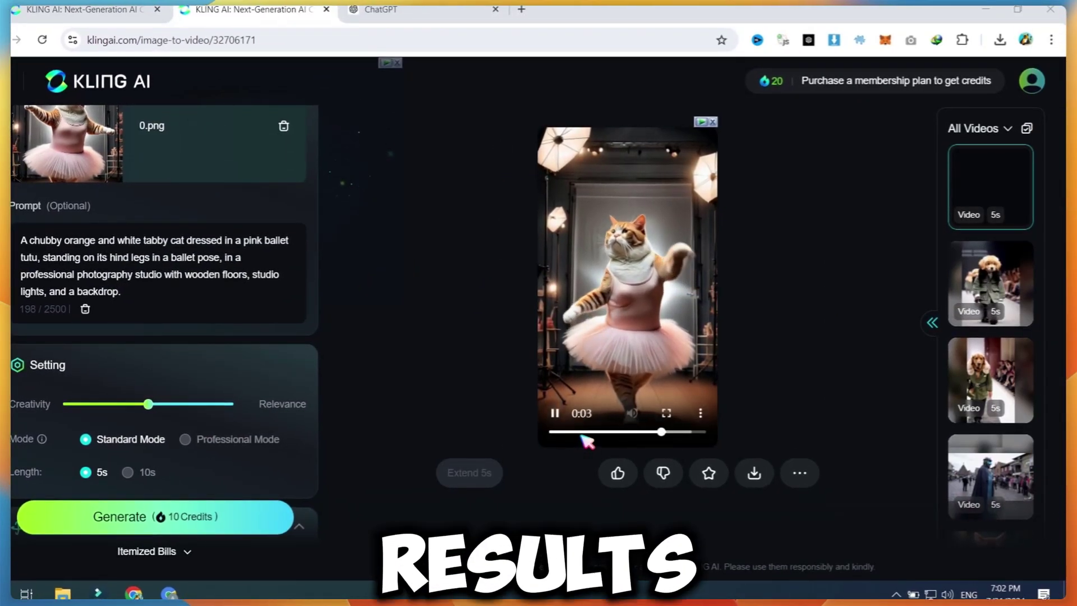
# Step: Pause the finished ballet-cat video at 0:00
pyautogui.click(579, 433)
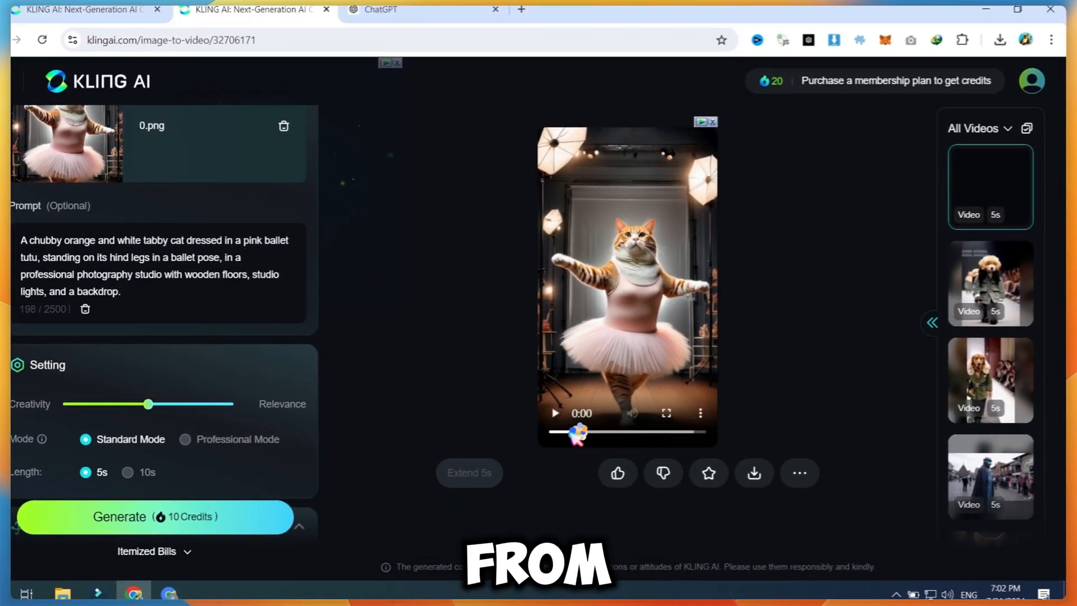